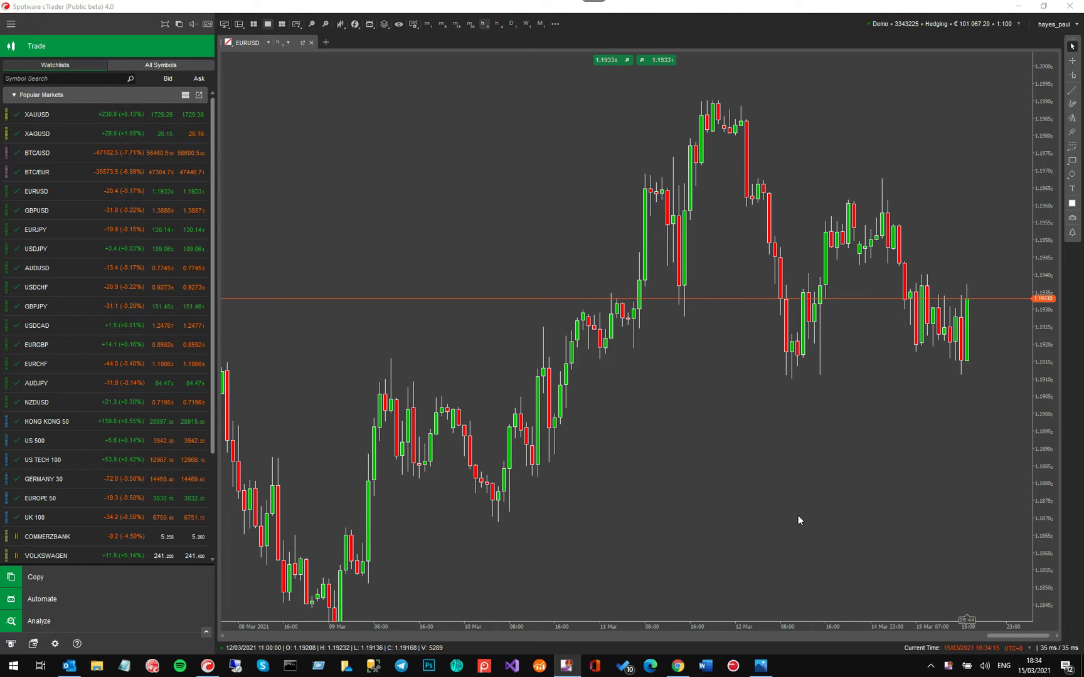
Step: Bring up the USD/JPY 1-hour NFP chart image in Photos and maximize it to full screen
key("alt+Tab")
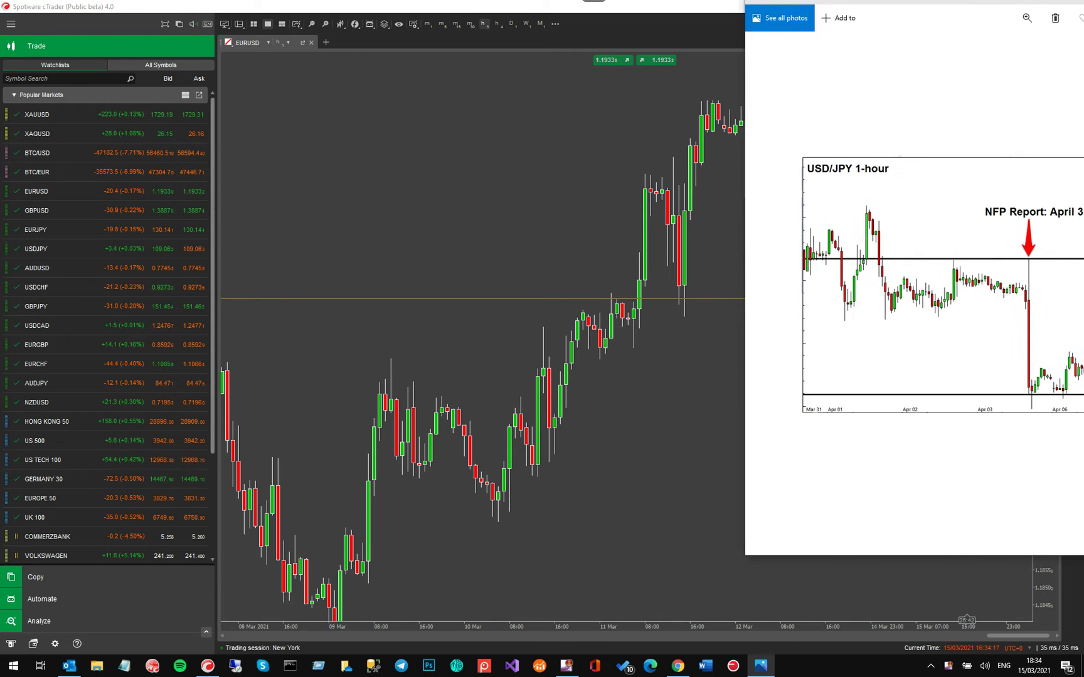
double_click(643, 47)
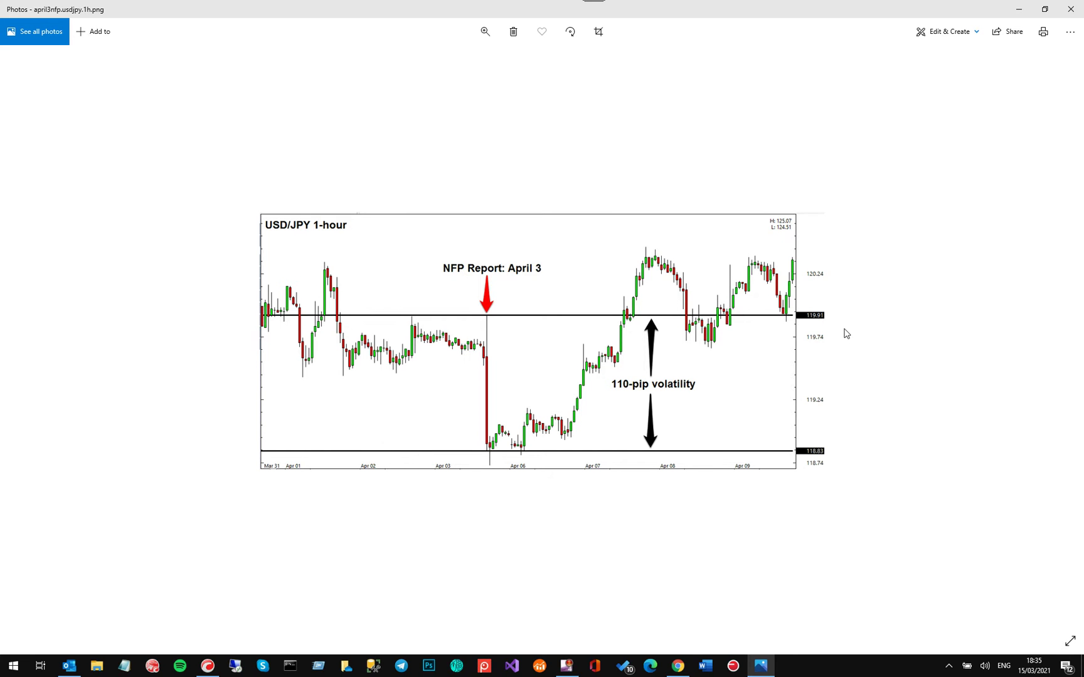
Step: Close Photos and add the ClickAlgo News Calendar Pro cBot to the EURUSD chart via a 'calendar' search
left_click(1070, 8)
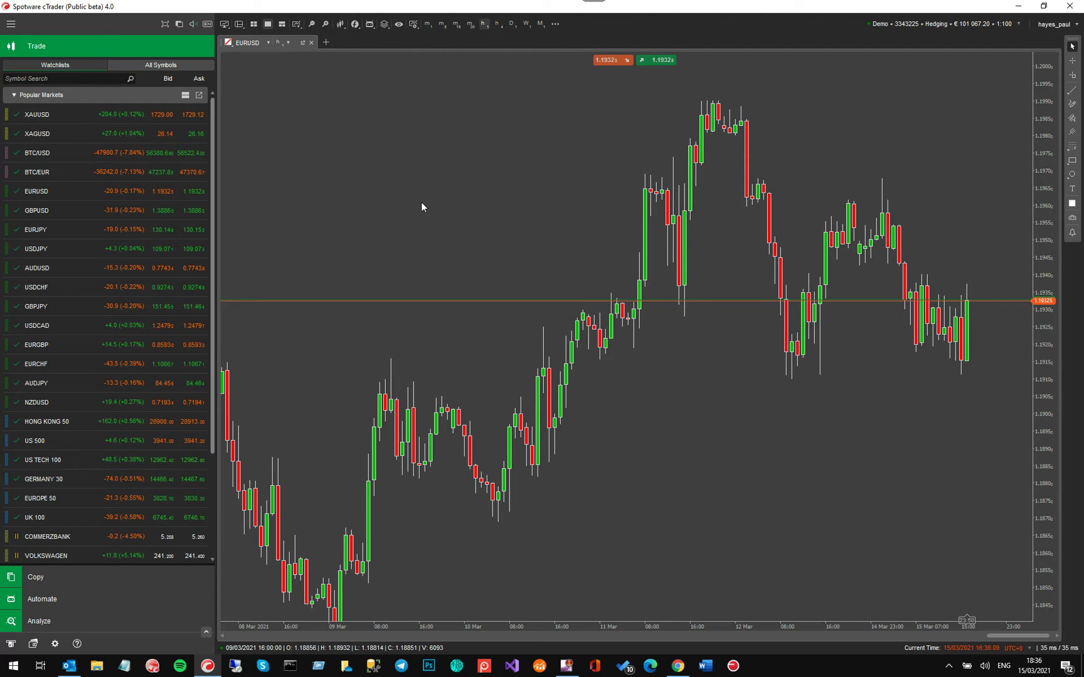
key("ctrl+f")
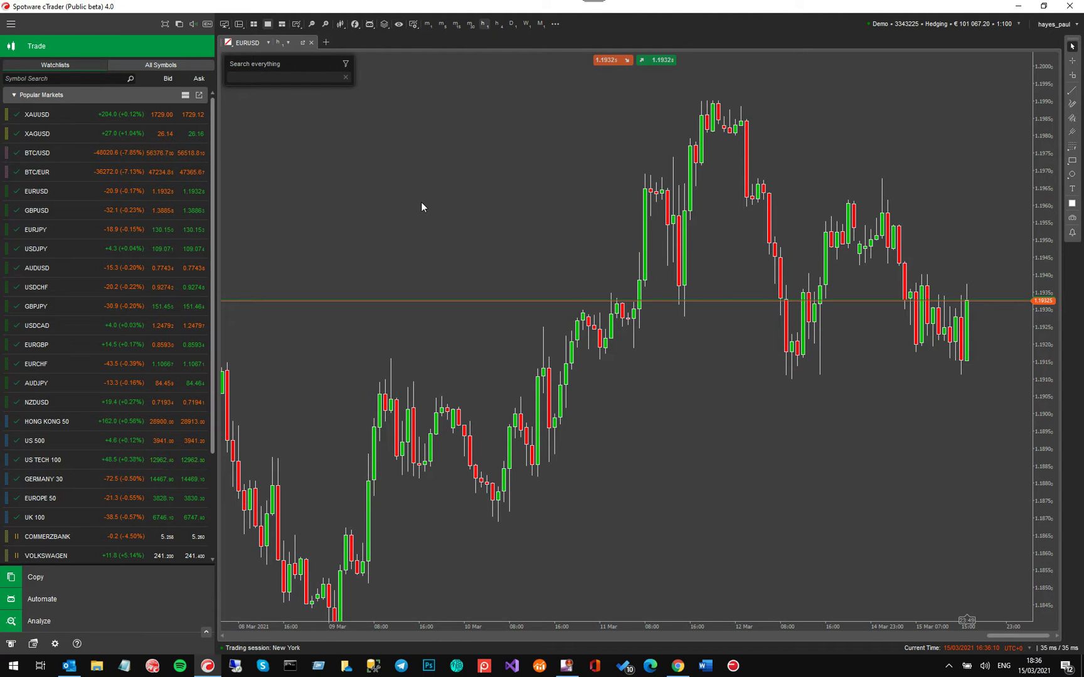
type("calenda")
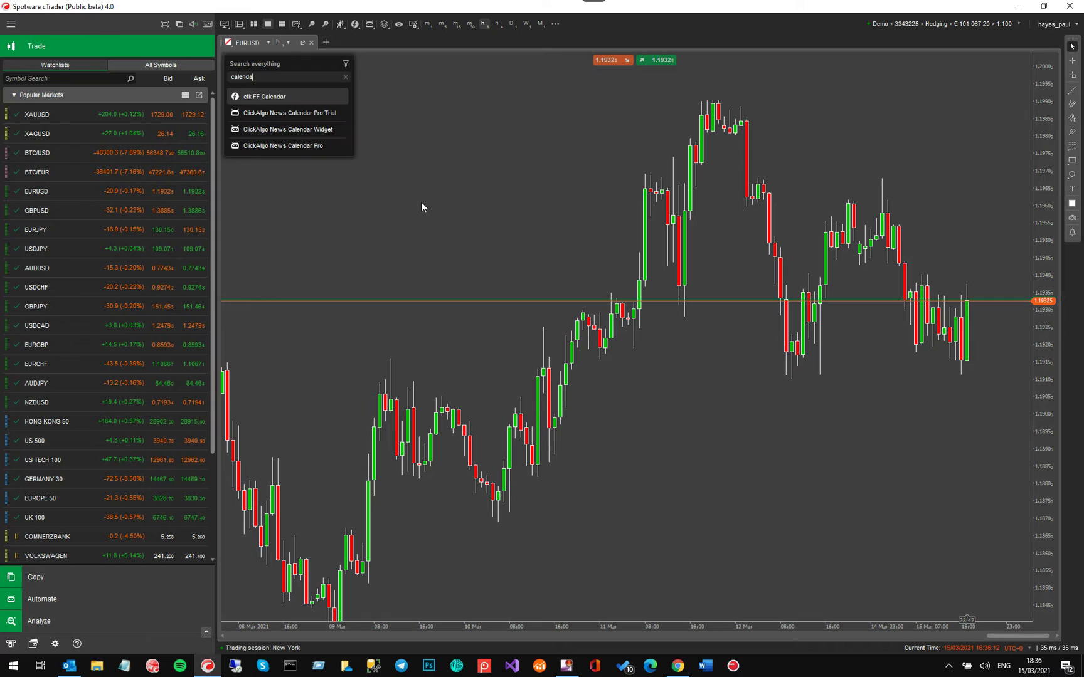
type("r")
left_click(292, 145)
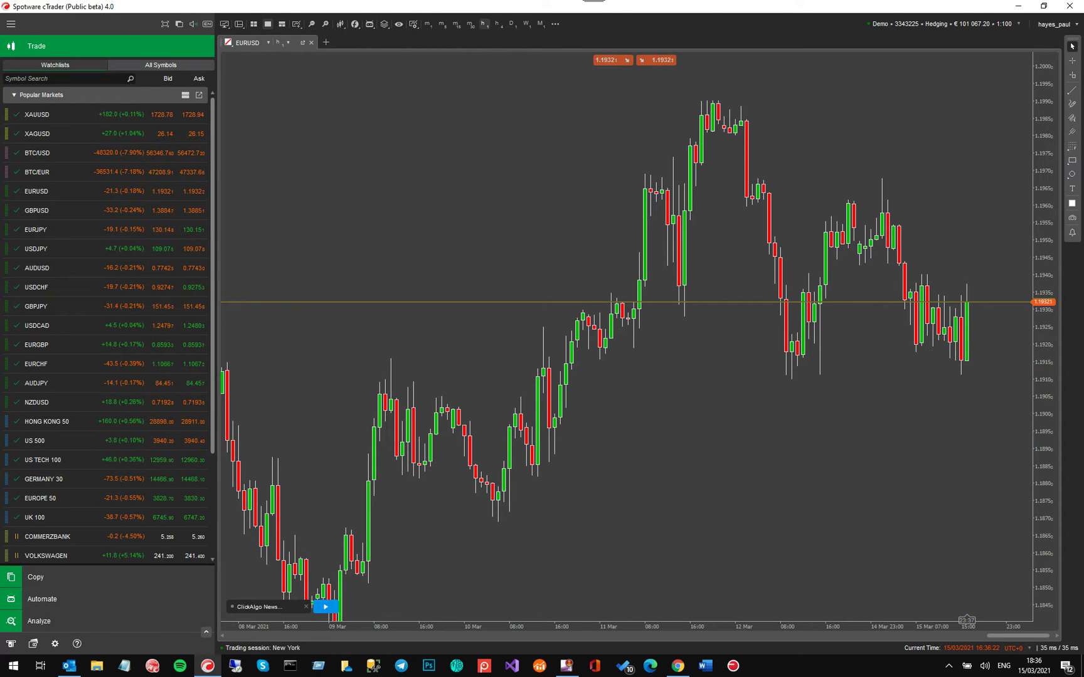
Step: Start the News Calendar cBot and validate the licence so News Manager Pro opens
key("alt+Tab")
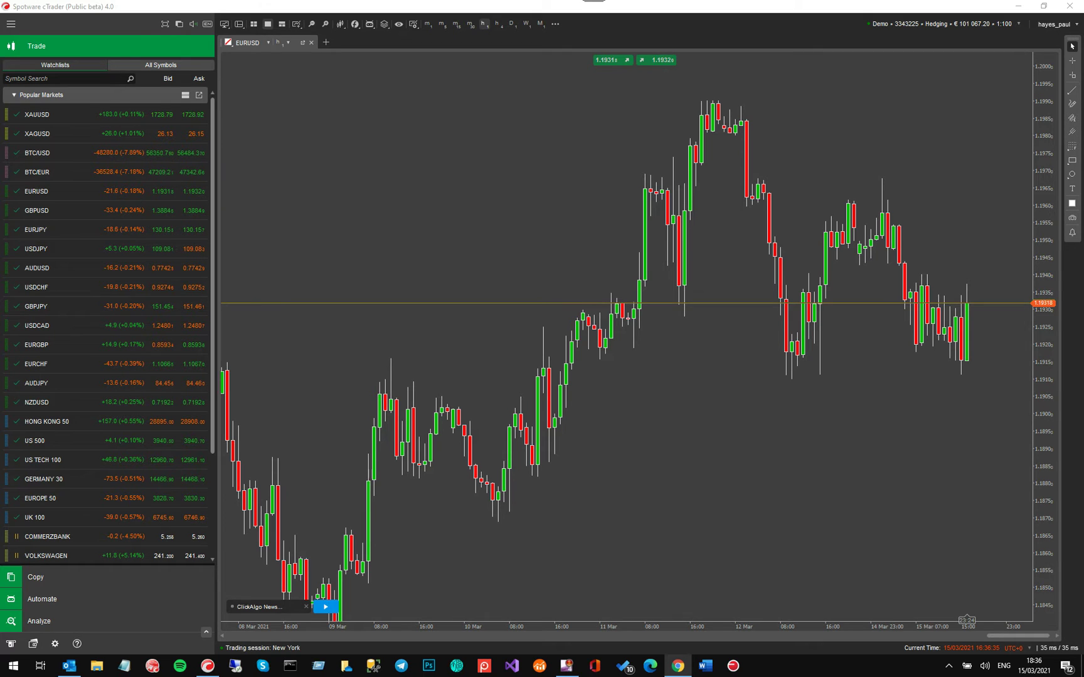
left_click(325, 607)
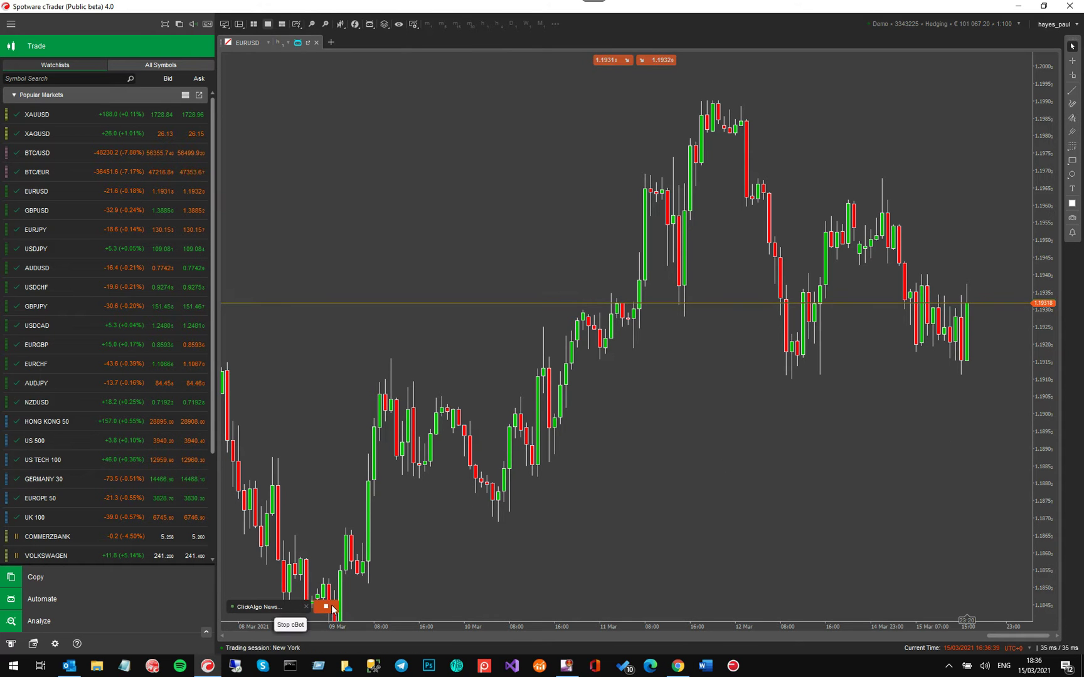
left_click(621, 363)
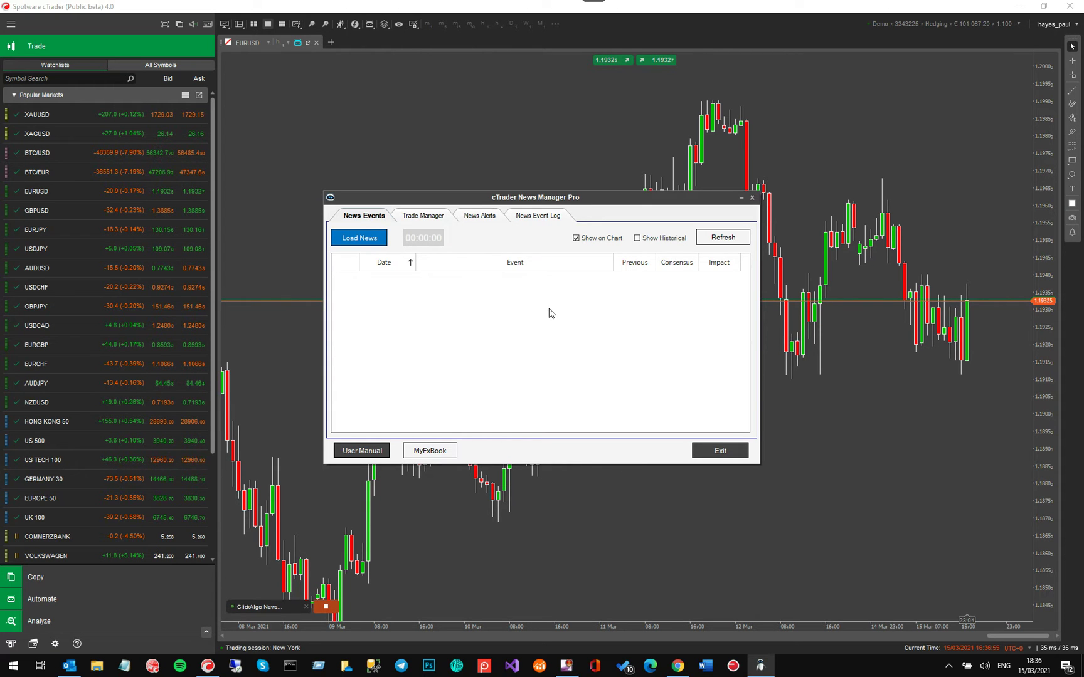
Step: Open Myfxbook's economic calendar from News Manager Pro and look through the Monday, Mar 15, 2021 events
left_click(429, 451)
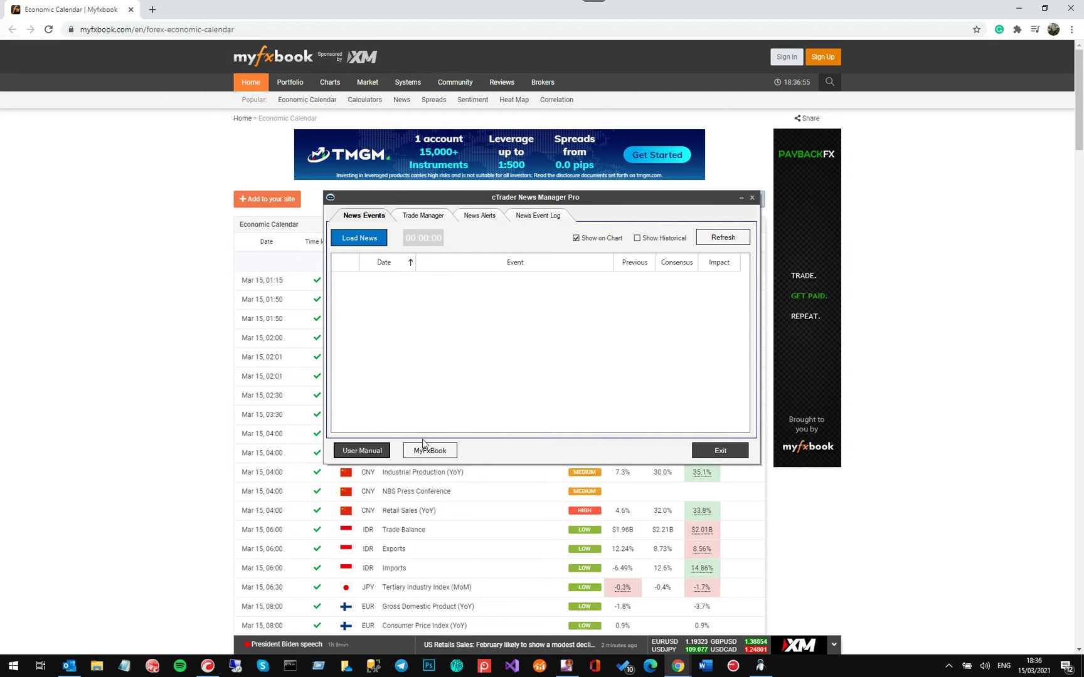
left_click(741, 198)
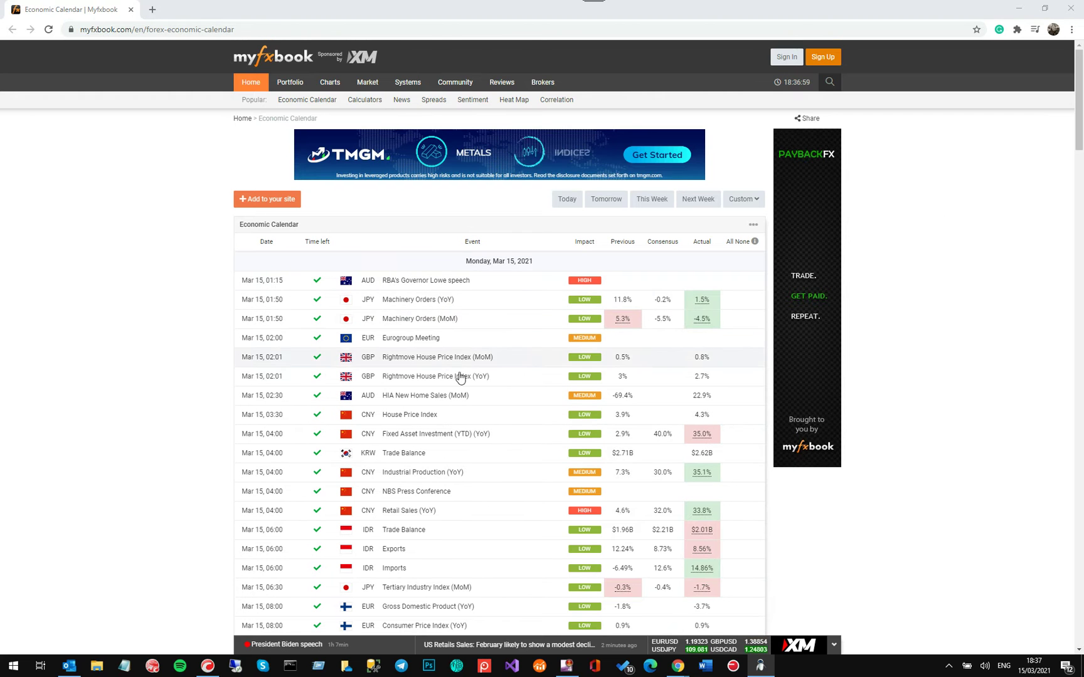
scroll(456, 379, "down", 2)
scroll(442, 384, "down", 5)
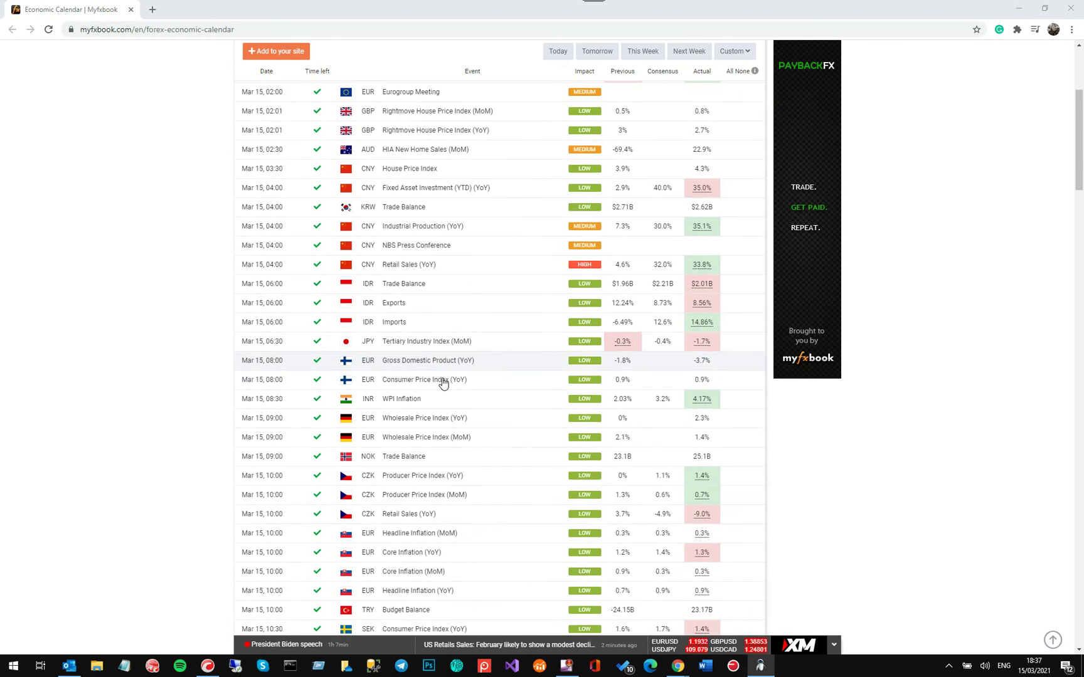
scroll(439, 414, "up", 4)
scroll(439, 418, "up", 3)
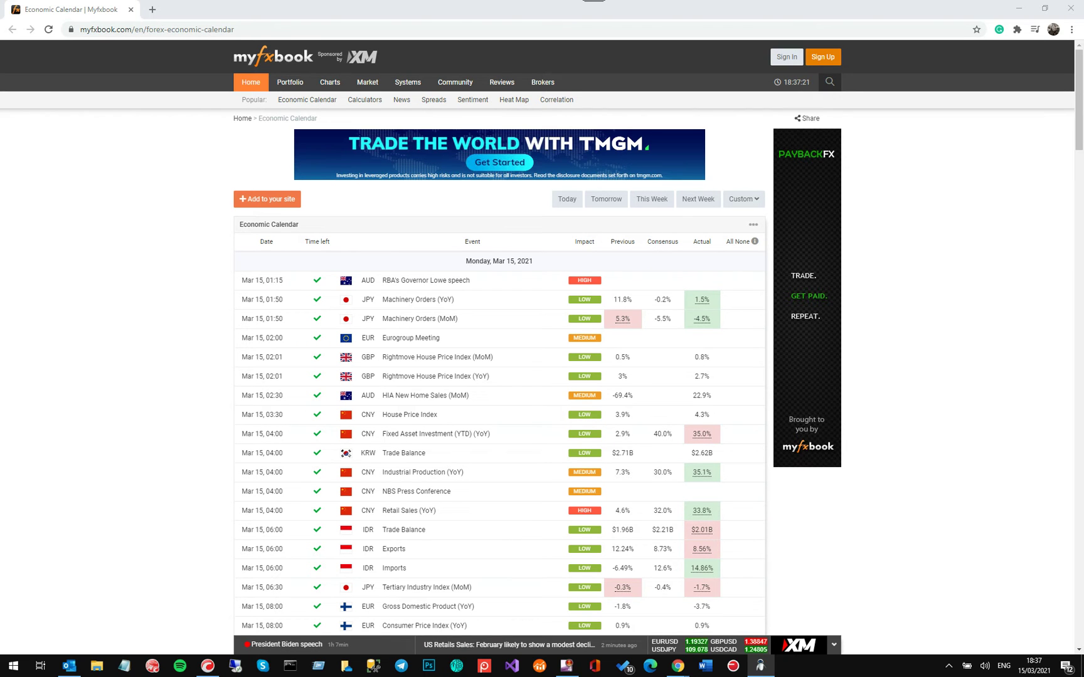
Step: Read the Knowledge Center's Loading News Events guide, then return to the Myfxbook calendar
key("alt+Tab")
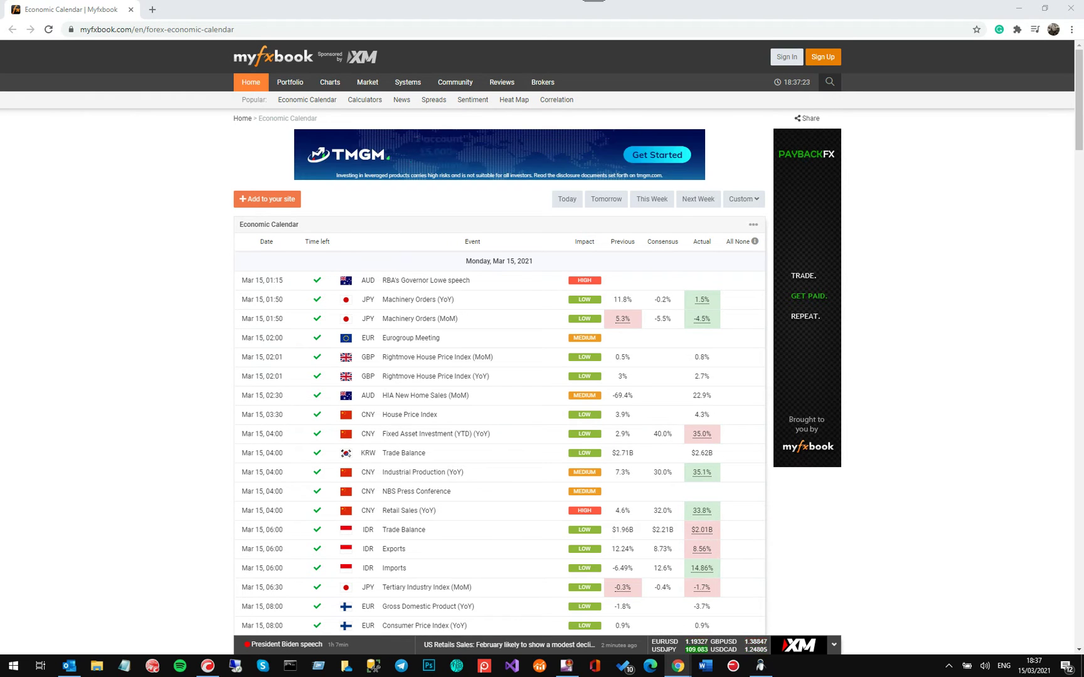
key("alt+Tab")
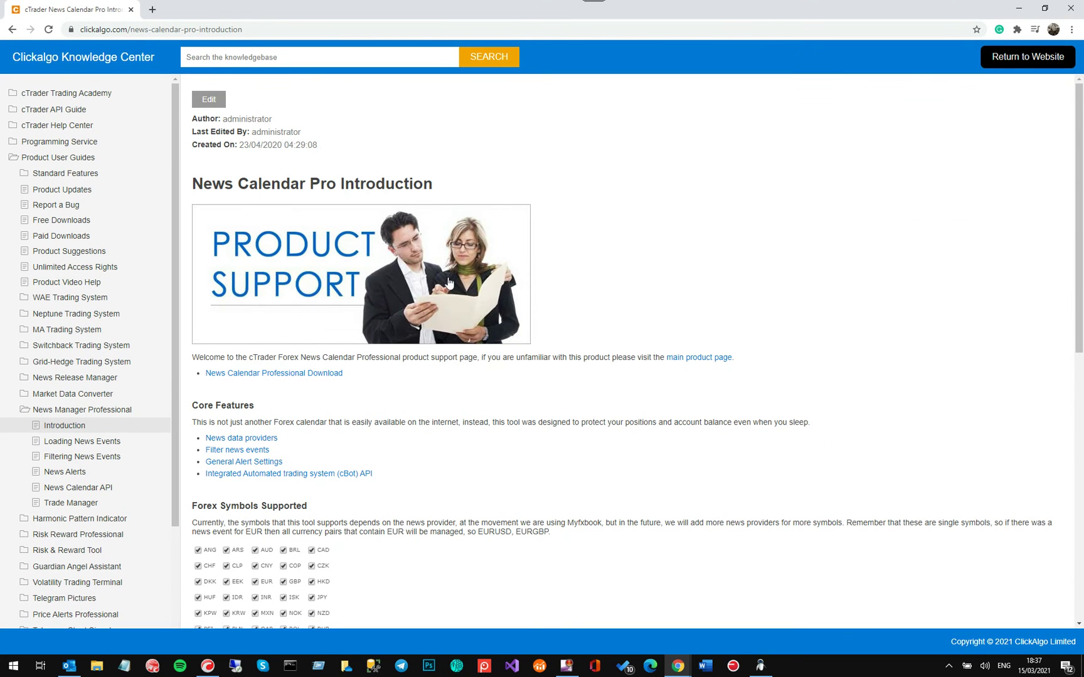
left_click(106, 441)
scroll(706, 285, "down", 5)
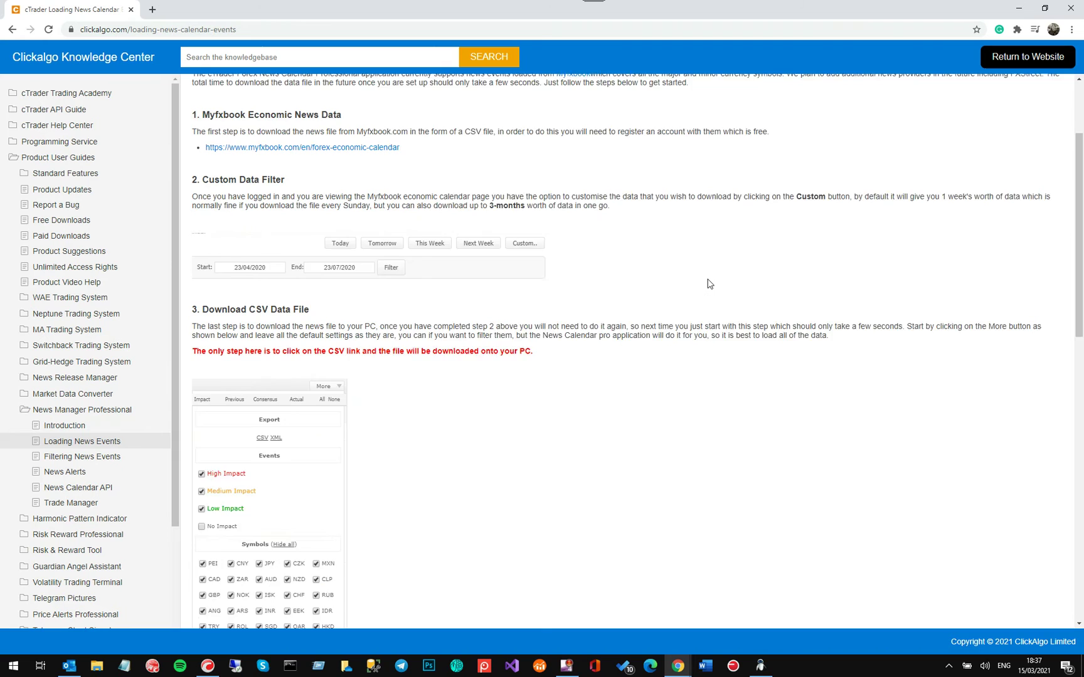
scroll(708, 288, "down", 5)
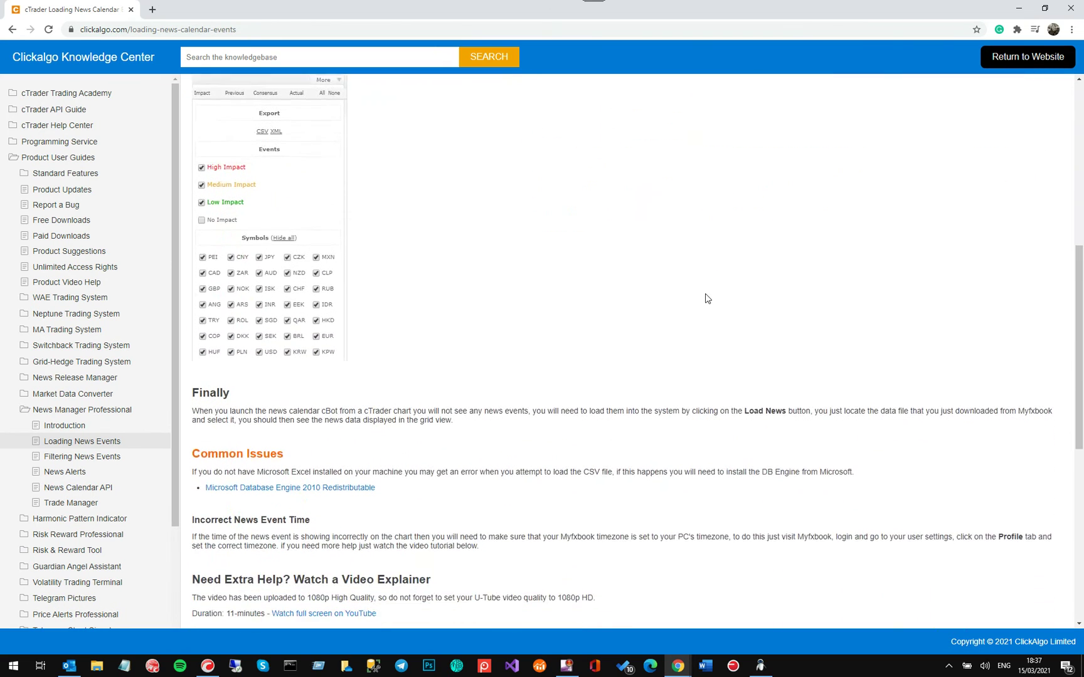
scroll(702, 314, "down", 3)
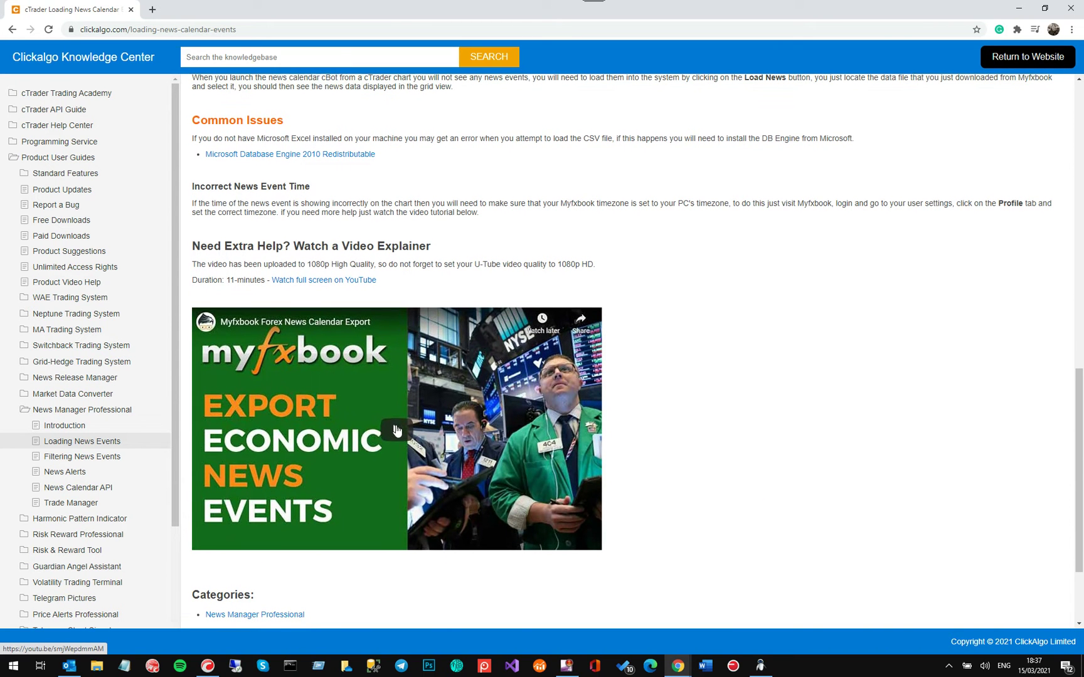
scroll(387, 411, "up", 4)
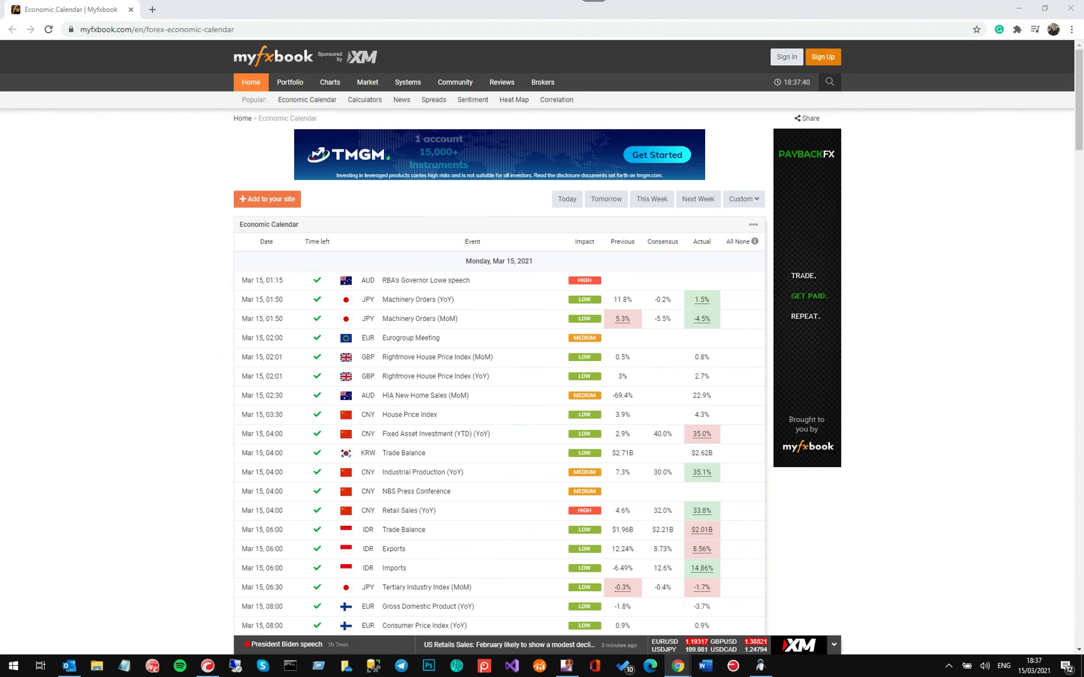
key("alt+Tab")
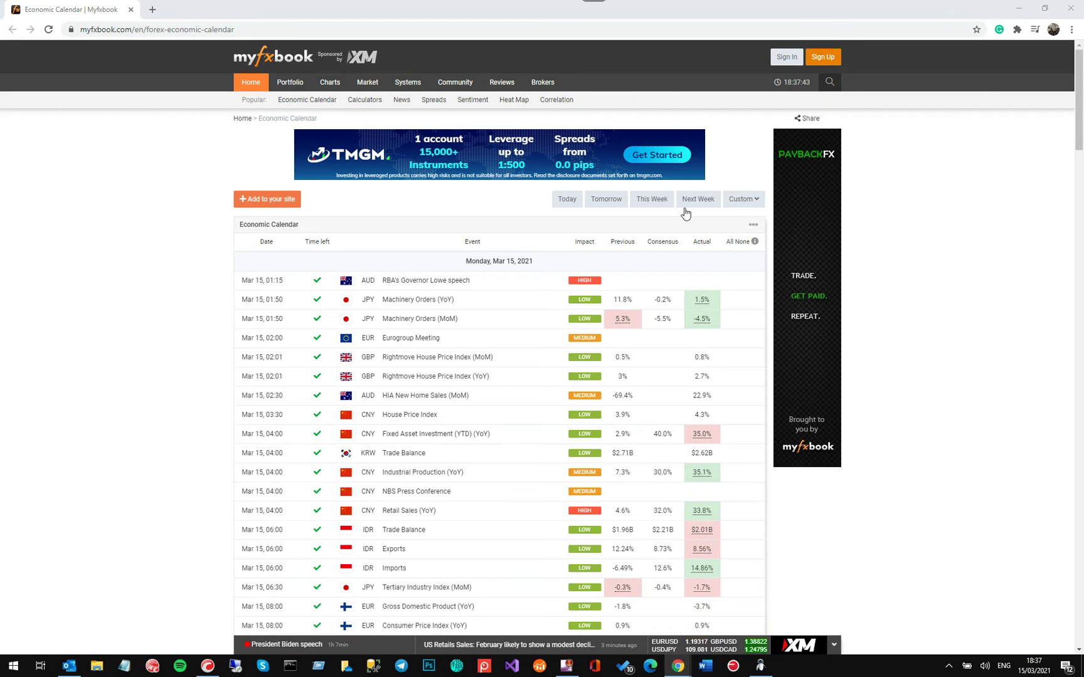
Step: Load calendar_statement.csv from Downloads into News Manager Pro, listing 98 events with impact ratings
left_click(1018, 8)
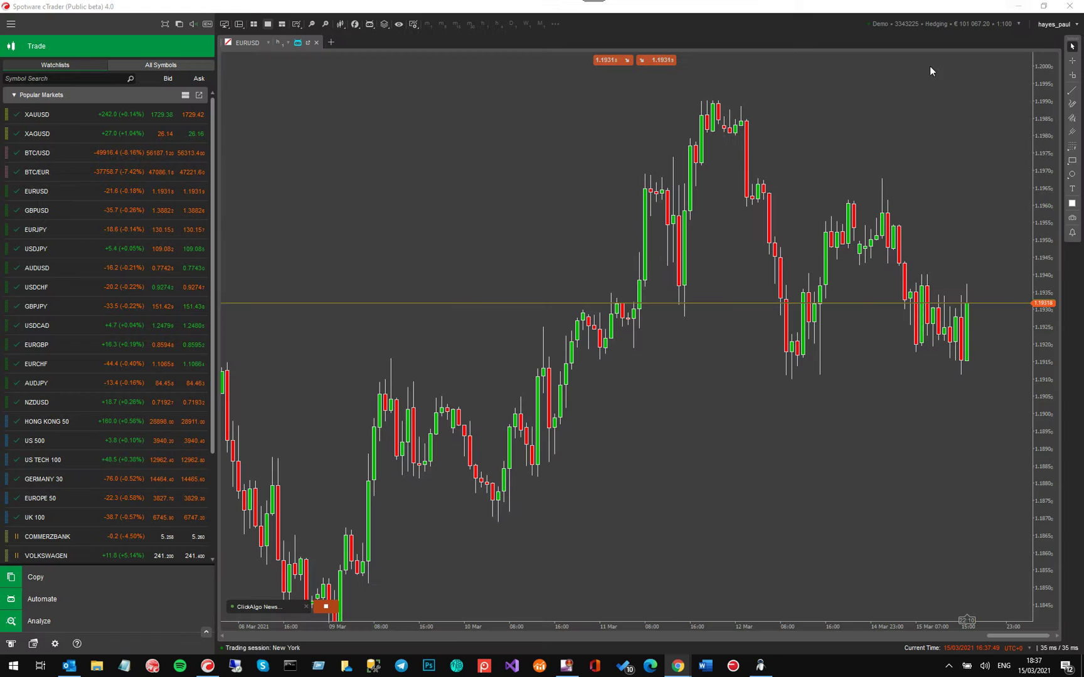
left_click(760, 666)
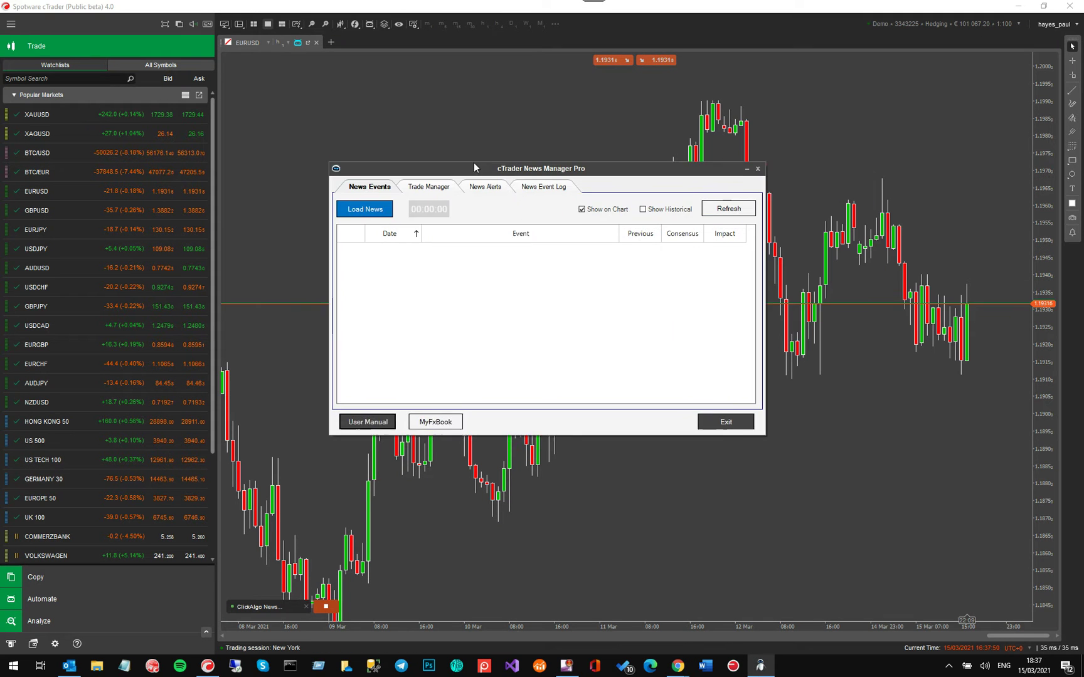
left_click(348, 206)
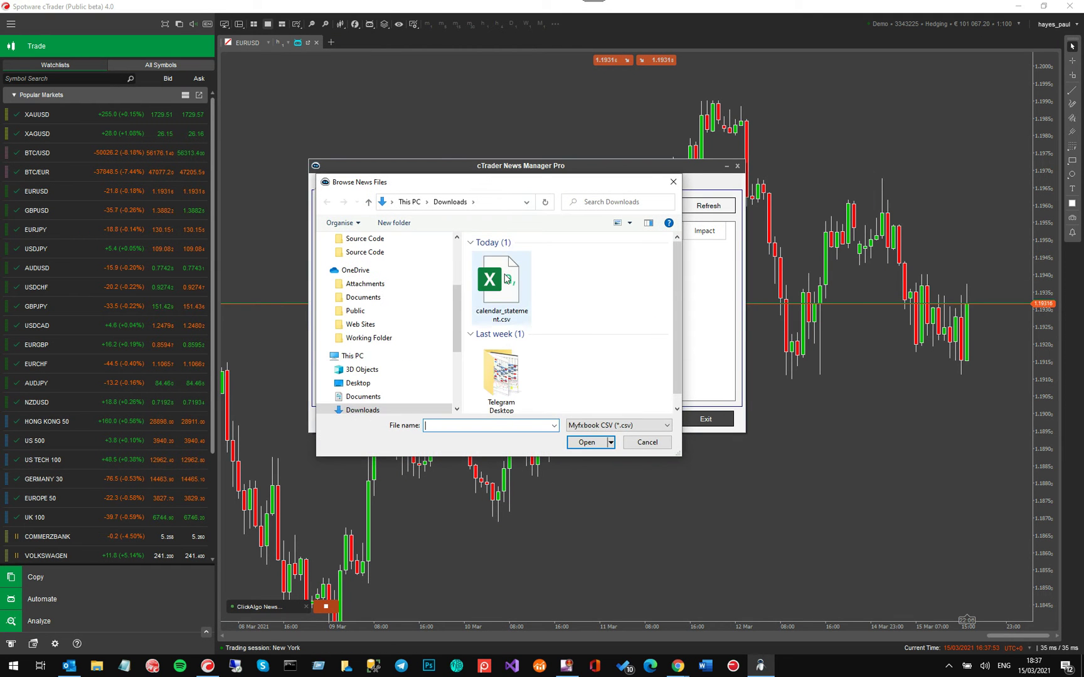
left_click(506, 279)
left_click(581, 443)
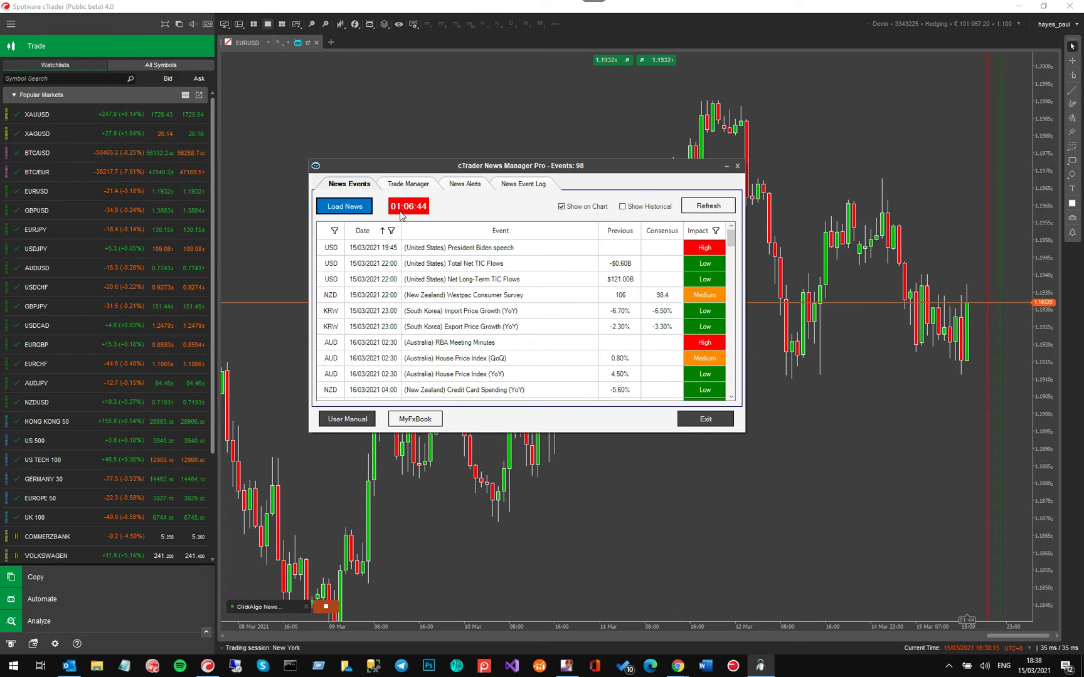
scroll(497, 279, "down", 5)
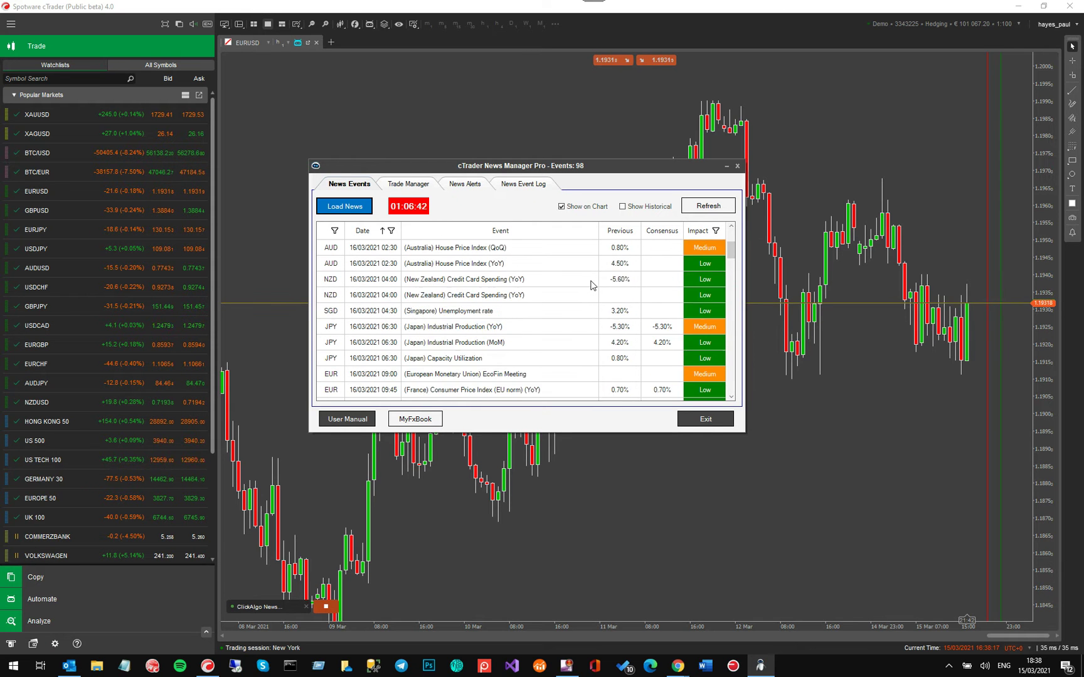
scroll(568, 302, "down", 2)
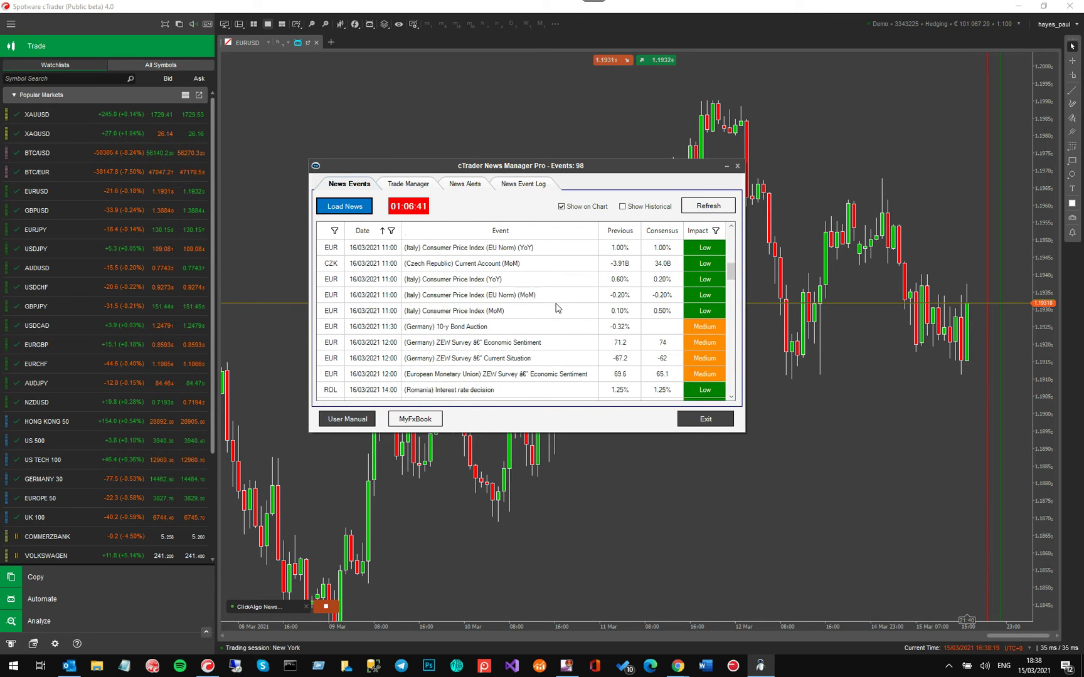
scroll(566, 303, "up", 6)
scroll(567, 303, "up", 1)
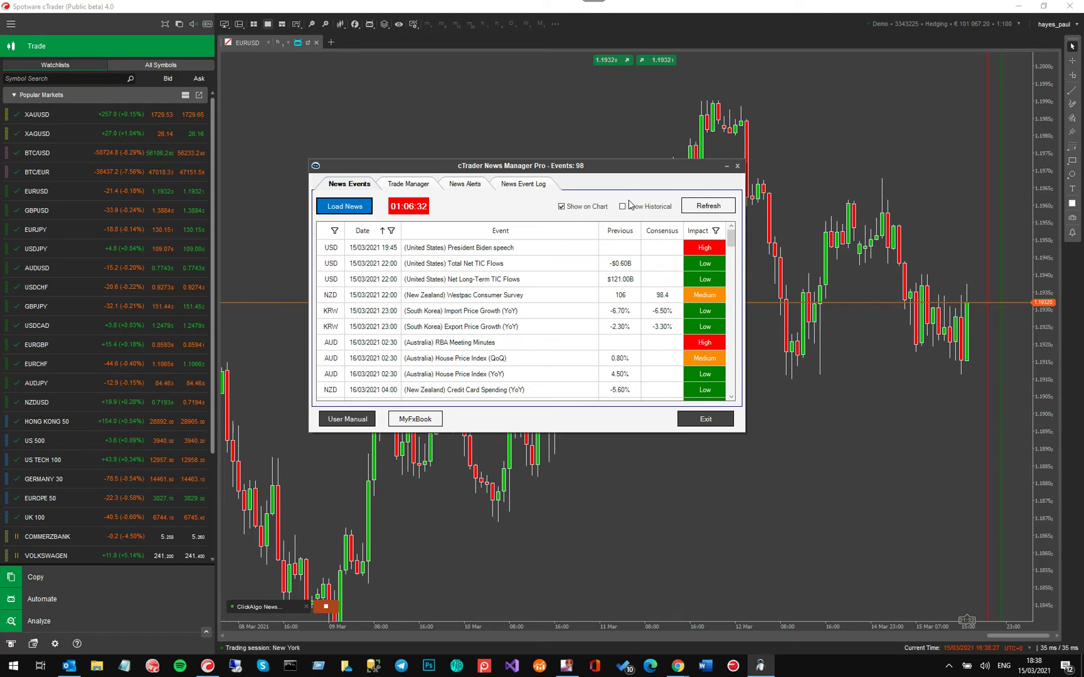
left_click_drag(633, 166, 723, 213)
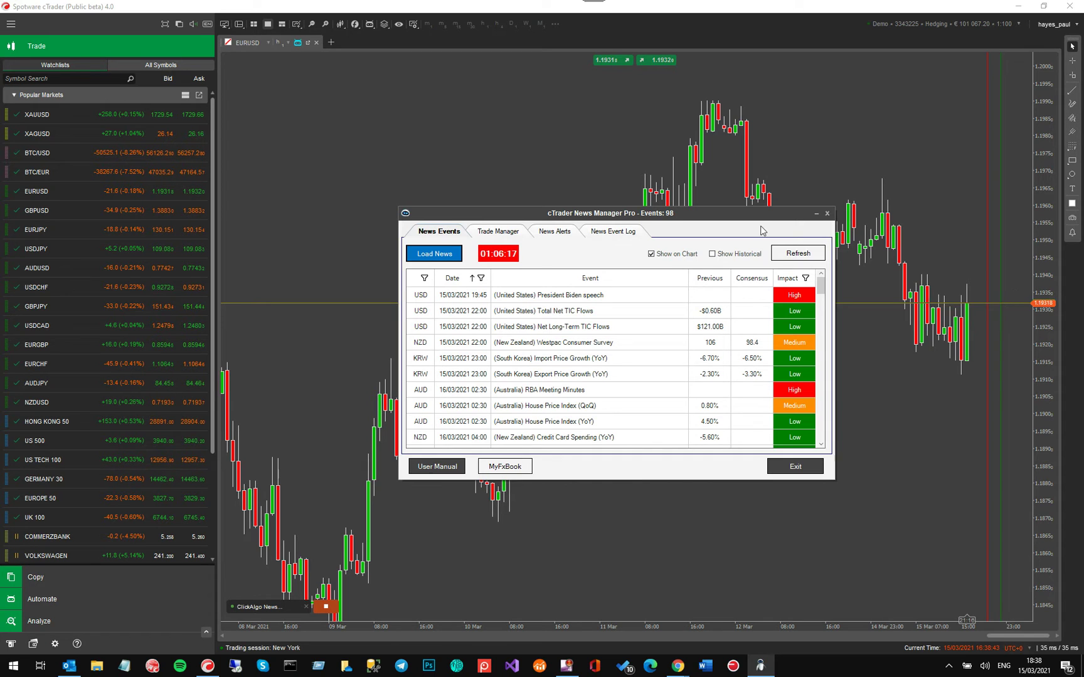
left_click(826, 213)
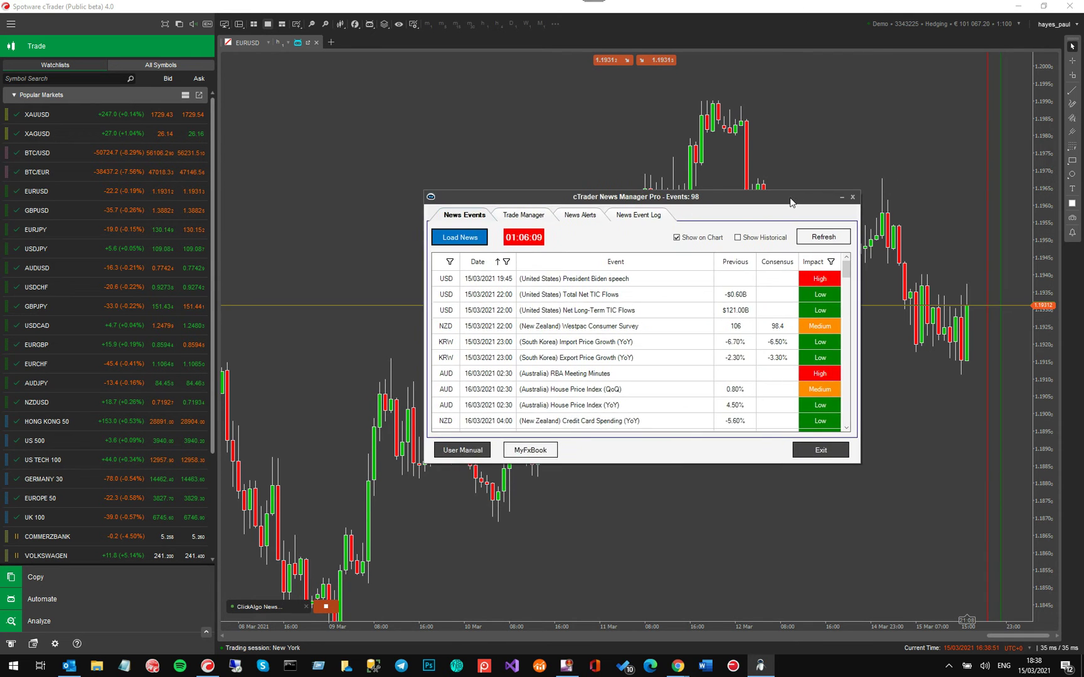
left_click_drag(791, 206, 629, 206)
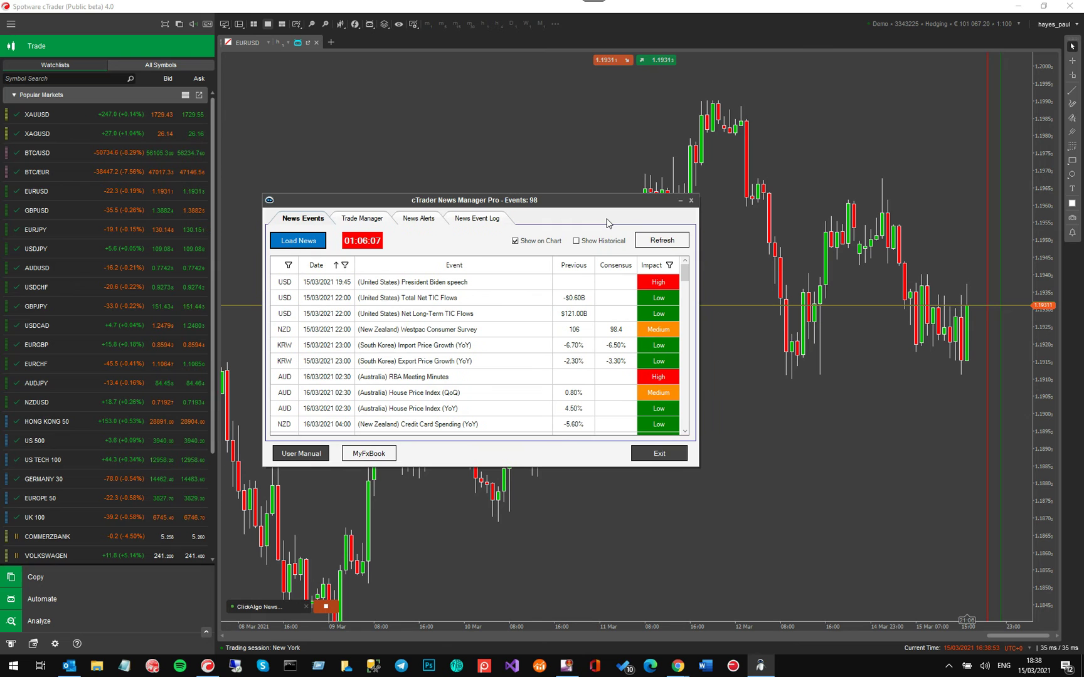
Step: Toggle Show Historical to review past events, finishing with only upcoming events listed
left_click(575, 242)
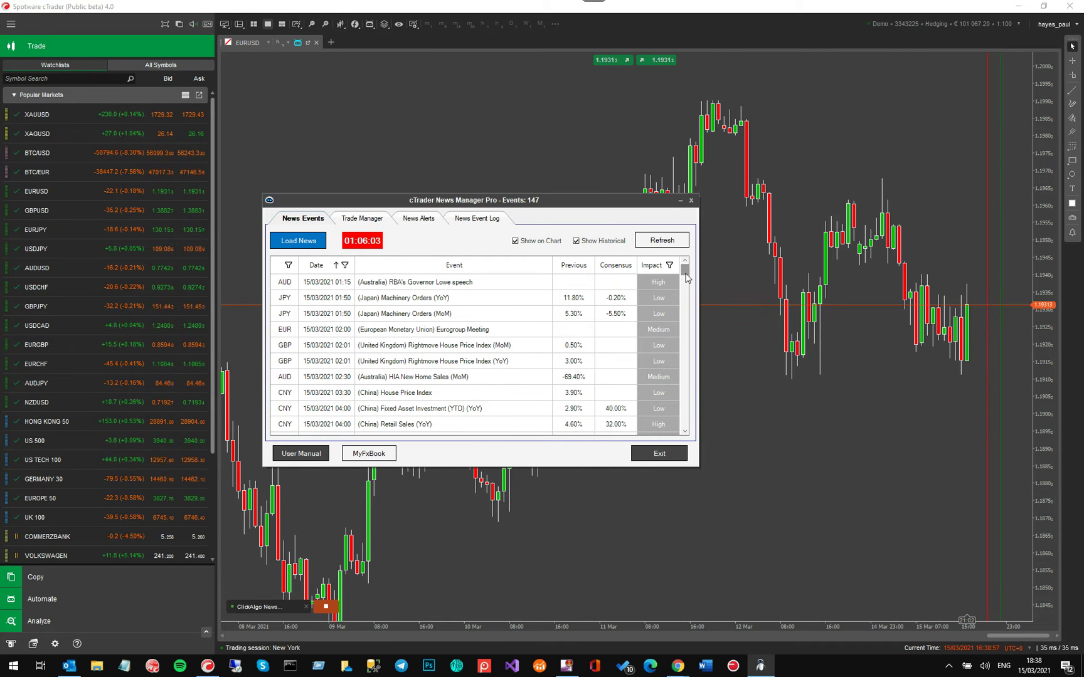
scroll(686, 278, "down", 1)
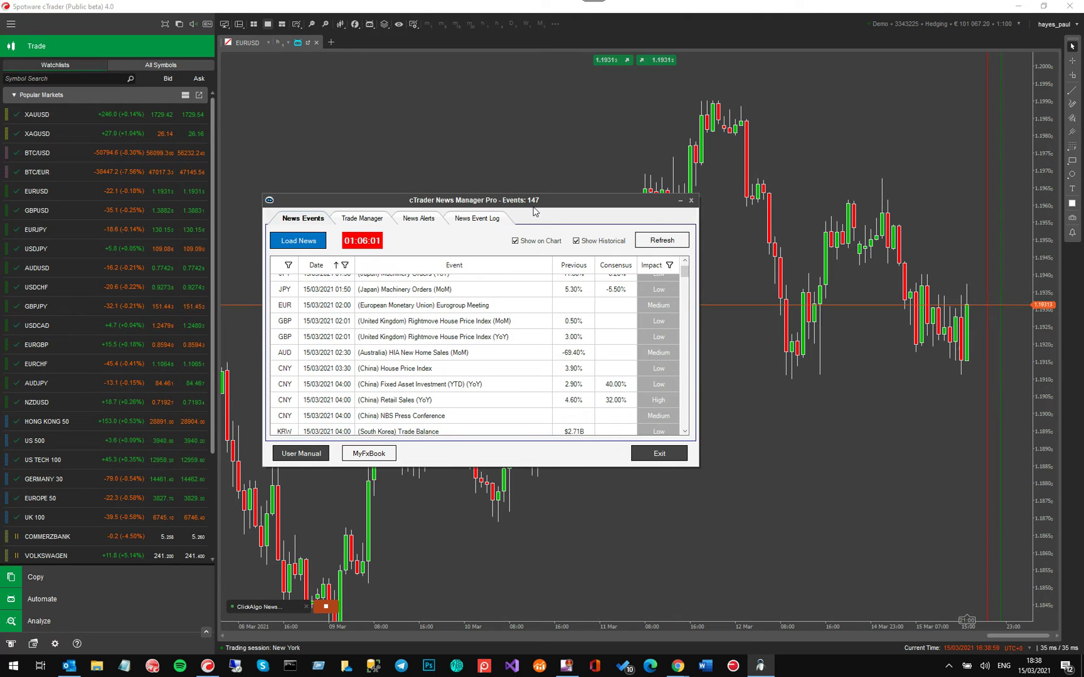
left_click(576, 241)
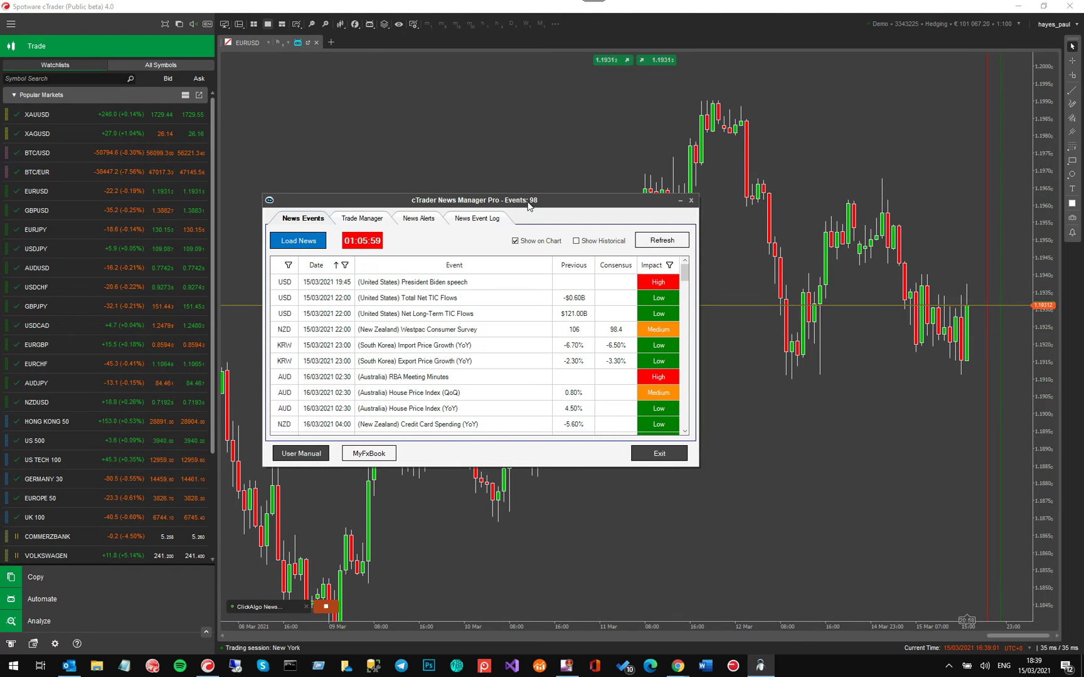
left_click(576, 241)
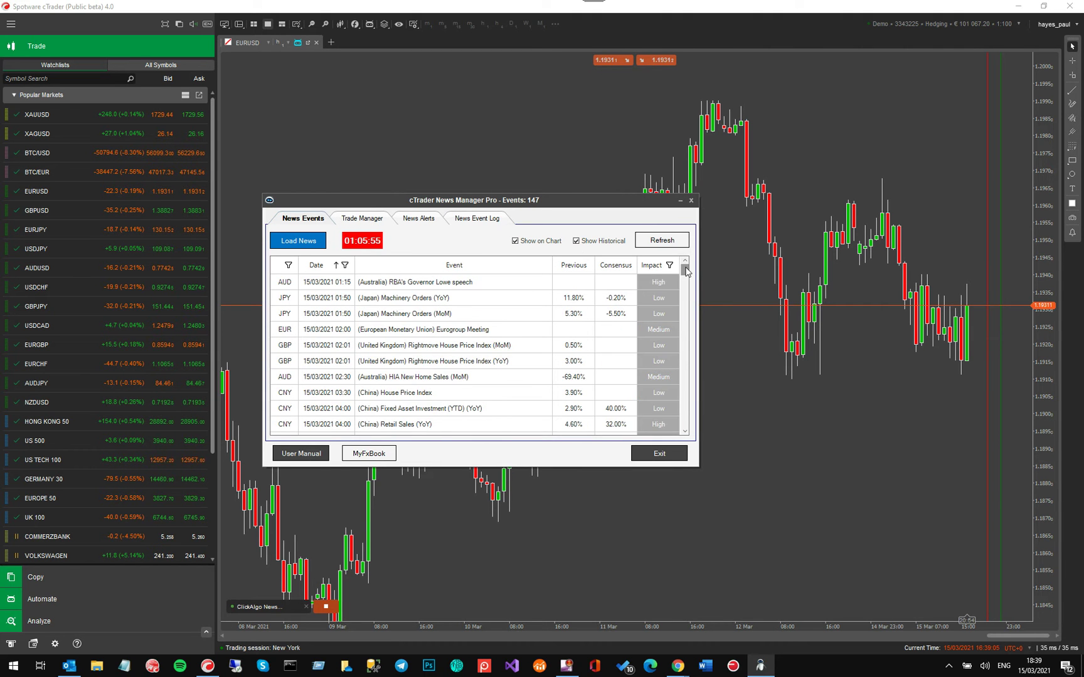
left_click_drag(686, 271, 684, 321)
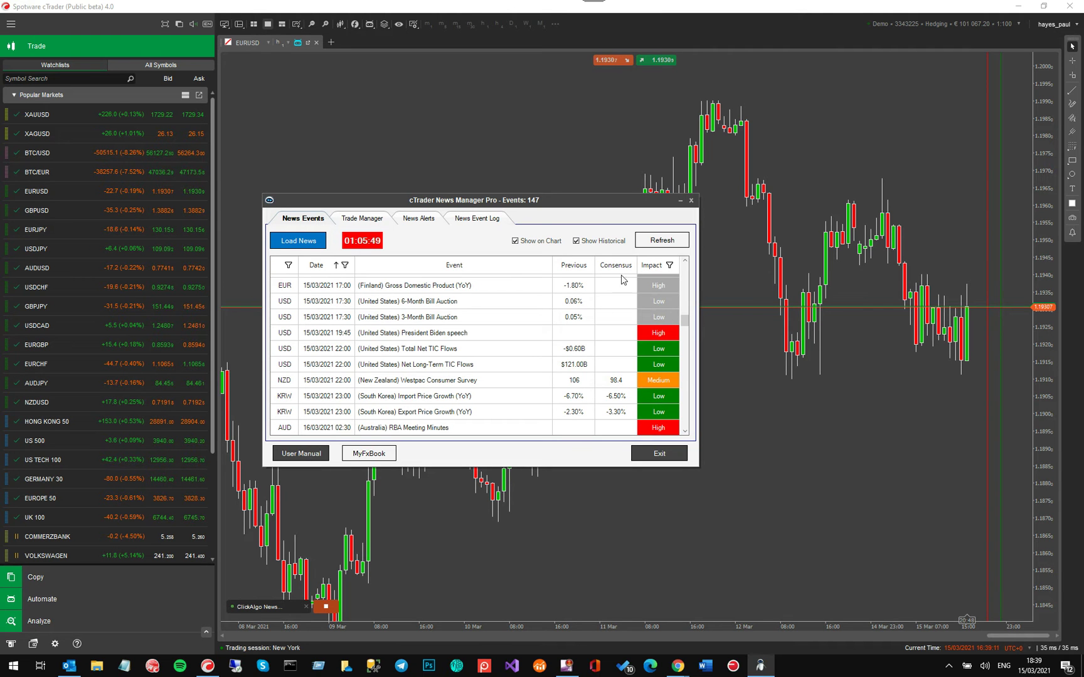
left_click(577, 241)
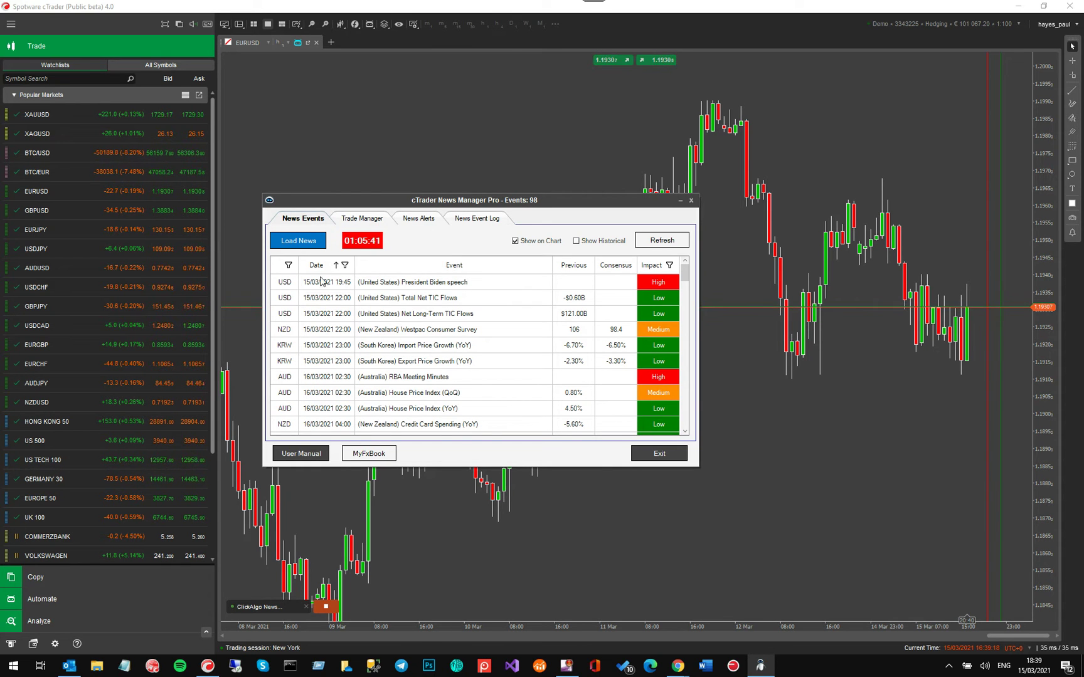
Step: Filter the News Manager events to the USD currency only and scroll through them
left_click(289, 267)
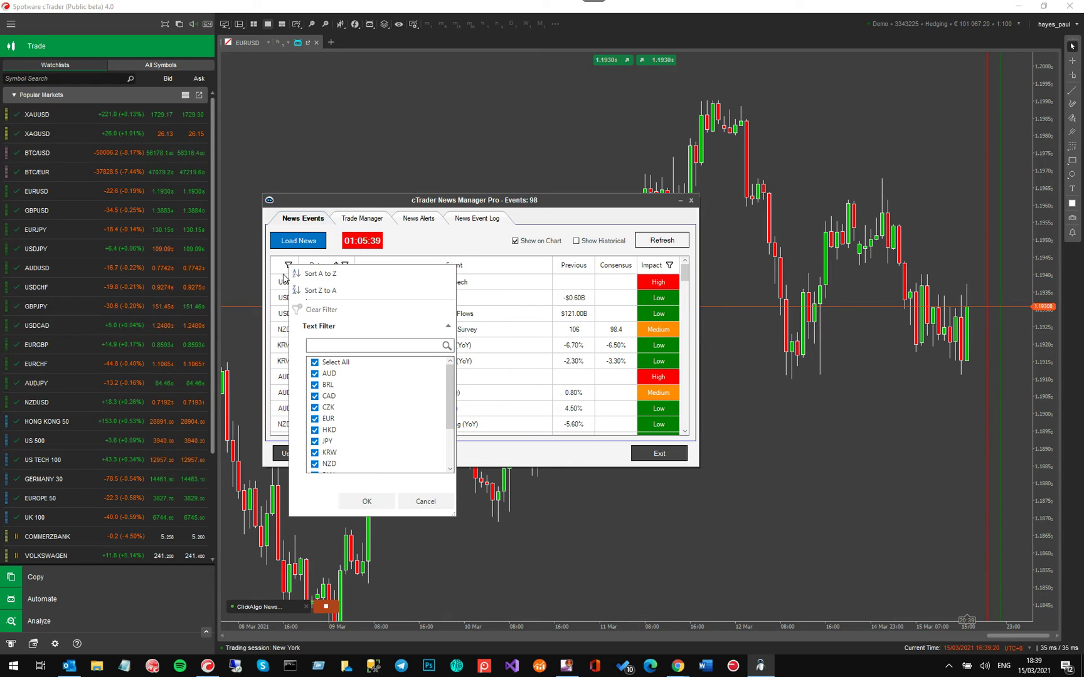
left_click(315, 363)
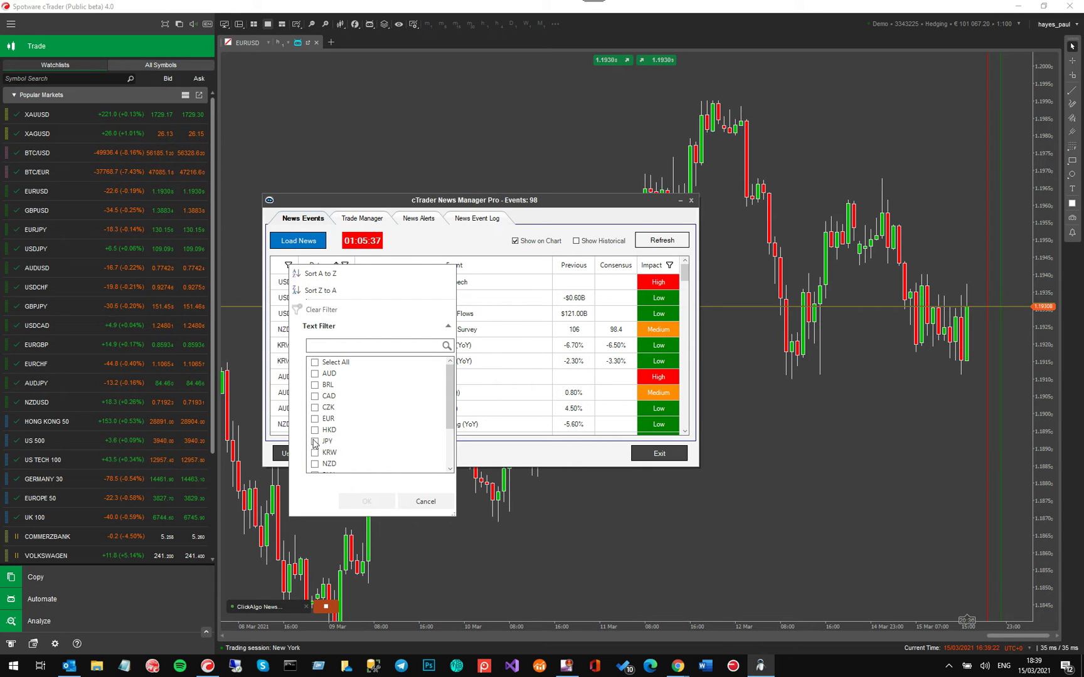
scroll(317, 443, "down", 2)
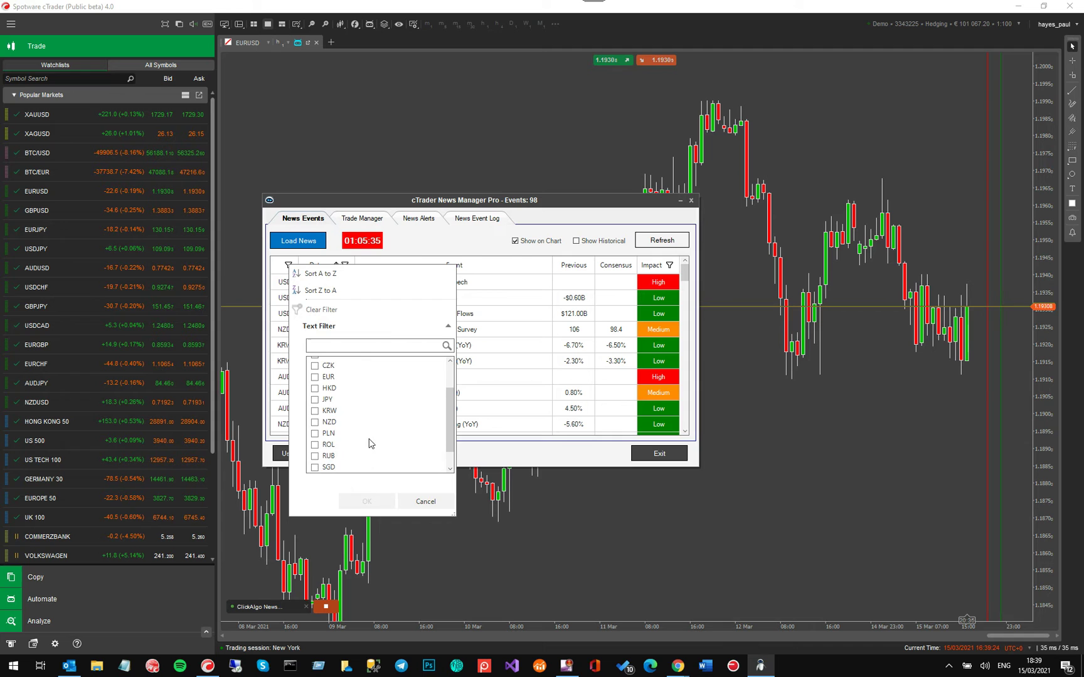
scroll(339, 433, "up", 2)
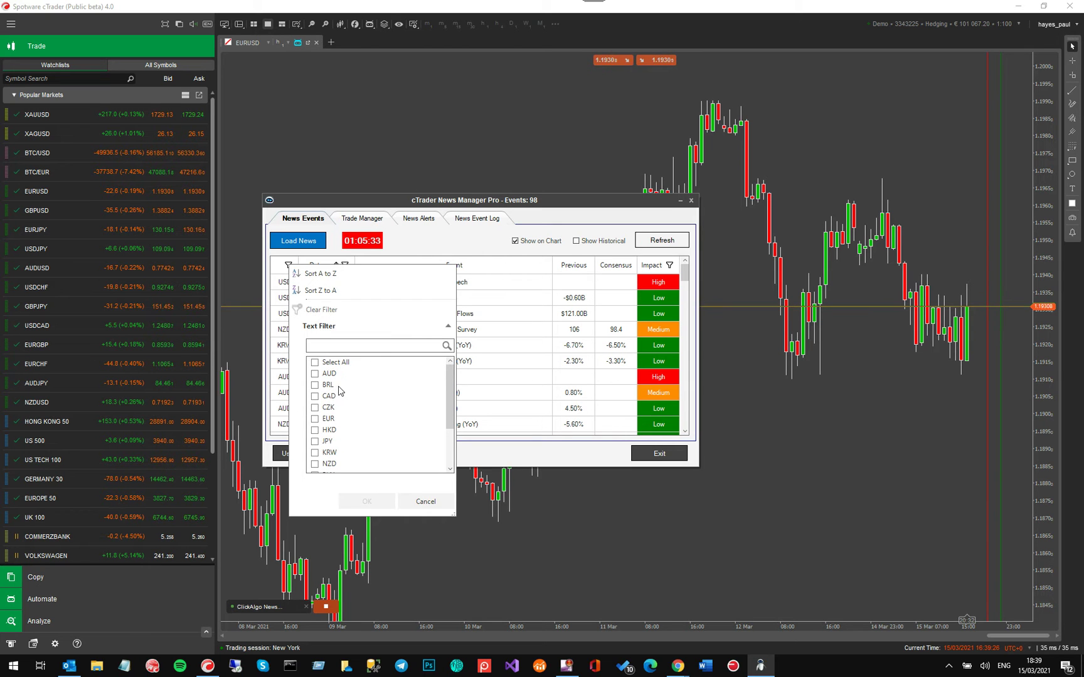
scroll(327, 416, "down", 3)
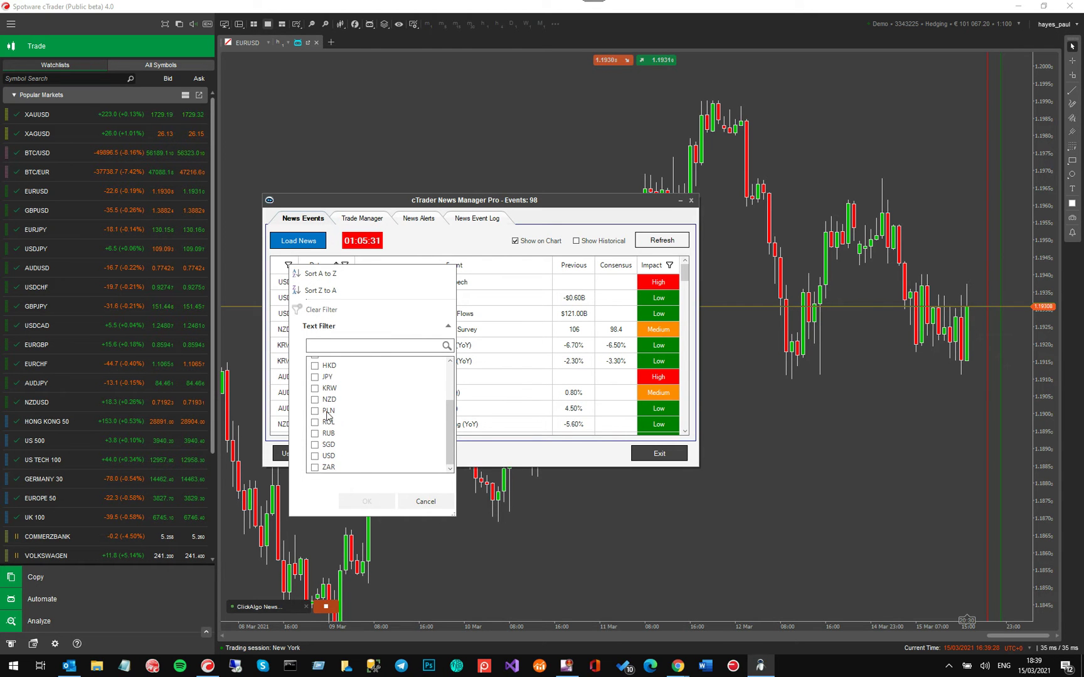
left_click(315, 460)
left_click(367, 501)
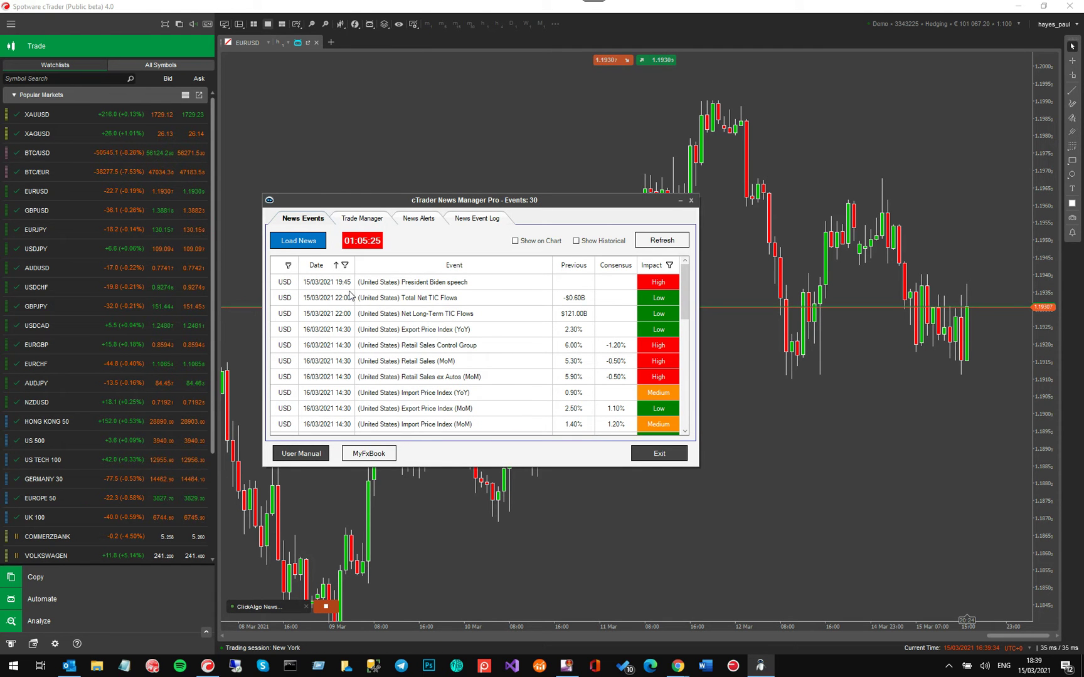
scroll(349, 295, "down", 5)
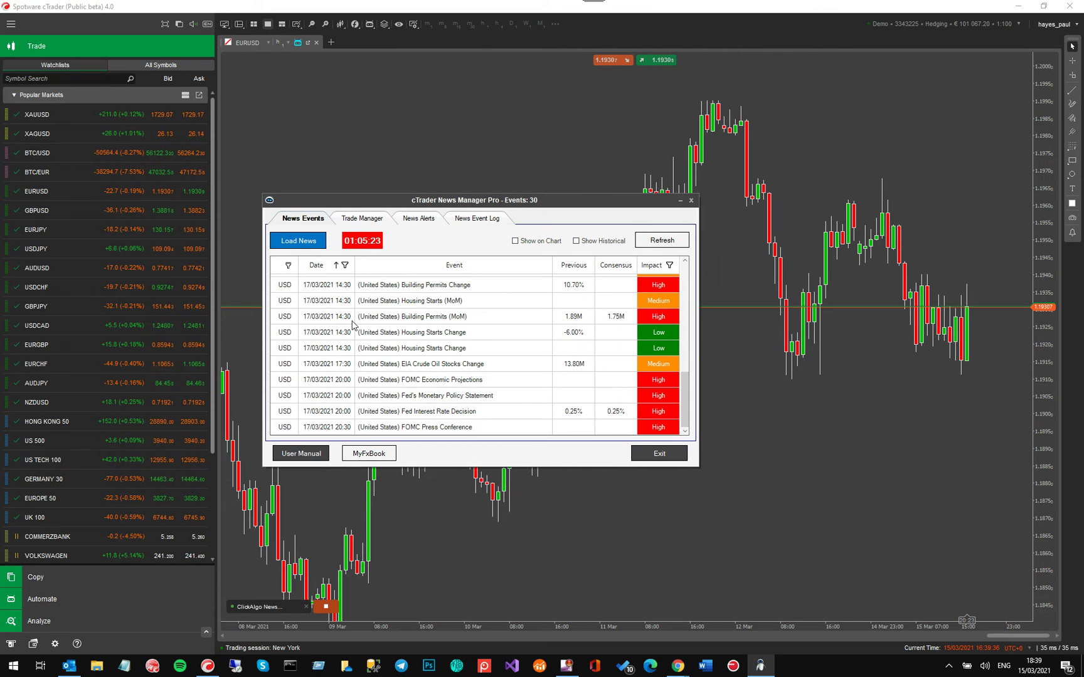
Step: Clear the currency filter so all 98 events are listed again
left_click(288, 266)
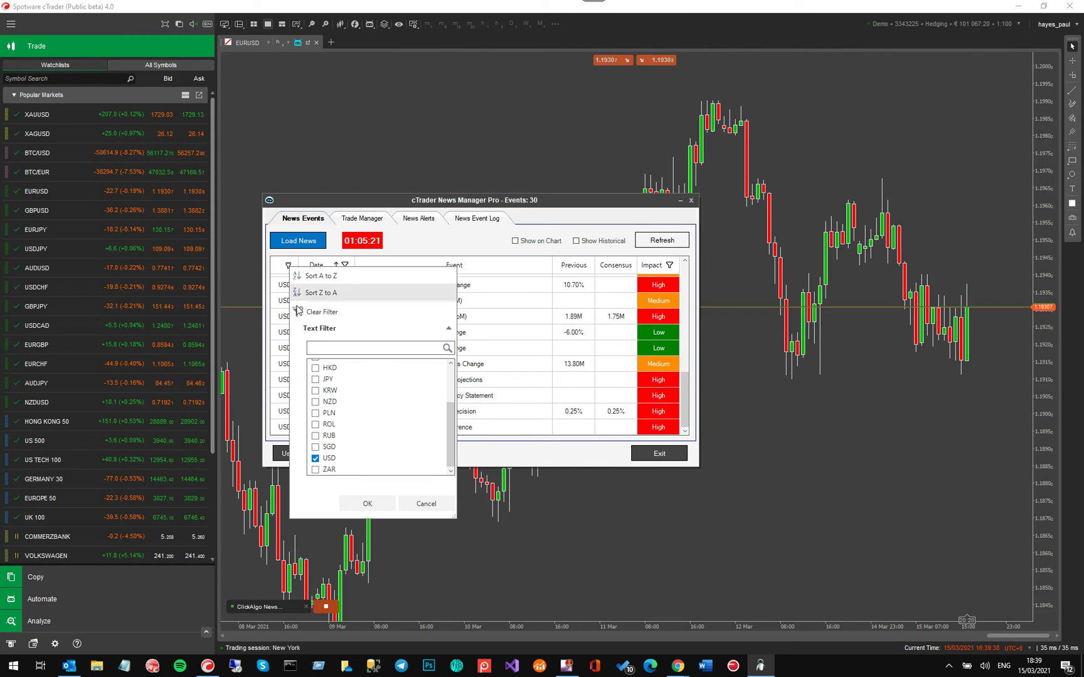
left_click(320, 311)
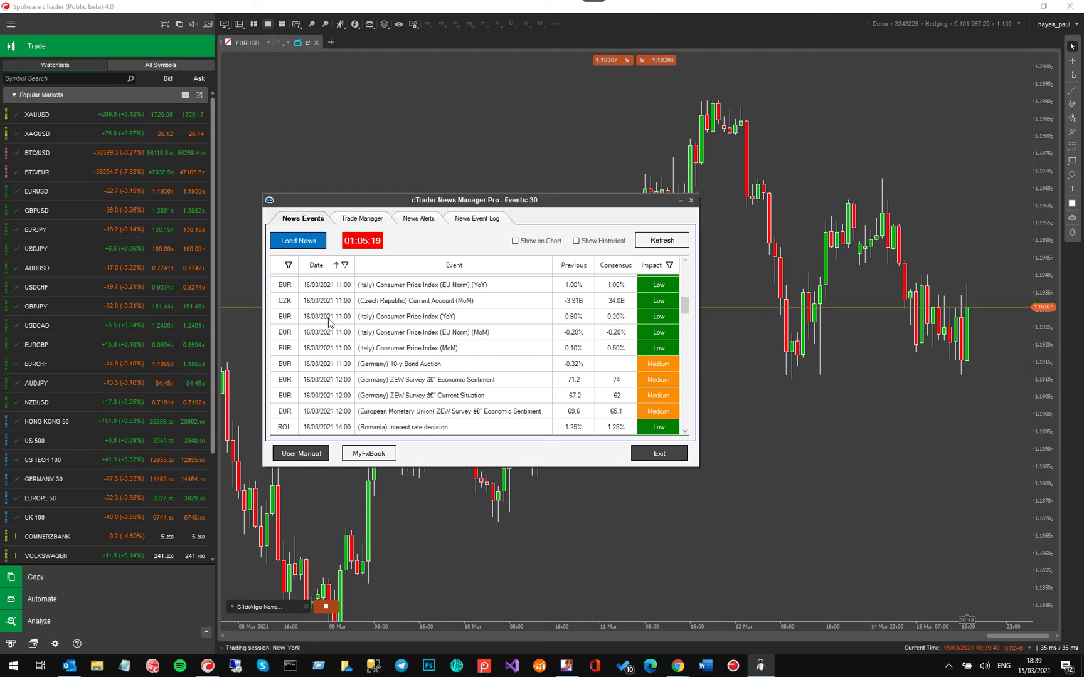
scroll(415, 369, "up", 10)
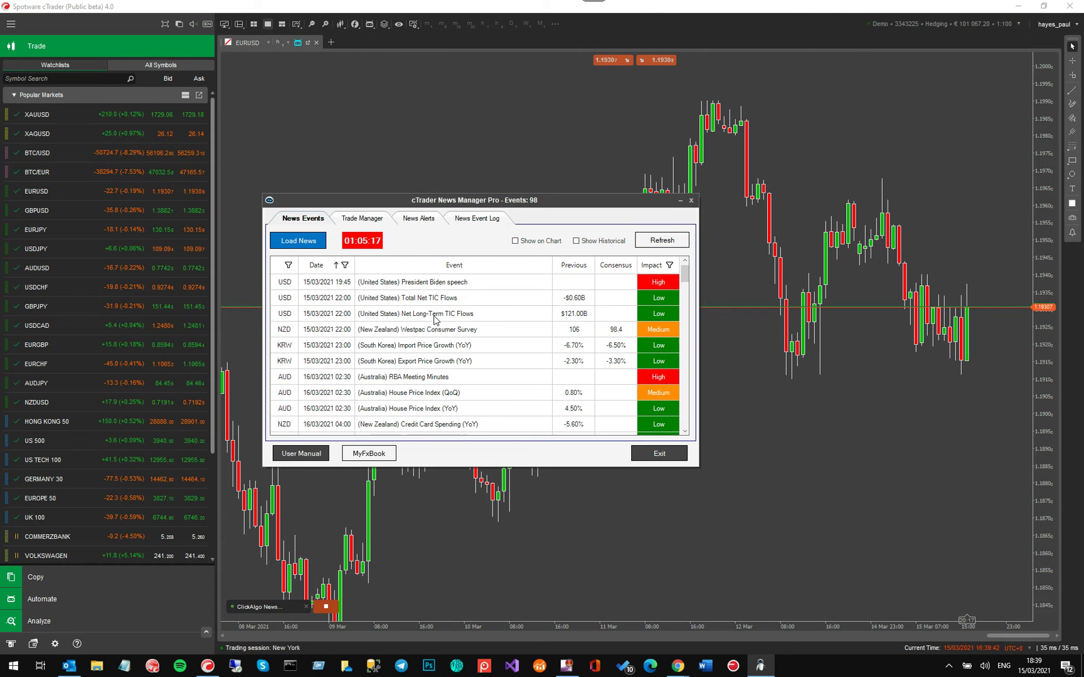
Step: Set the Impact filter to High only, excluding Low and Medium, leaving 14 events
left_click(345, 265)
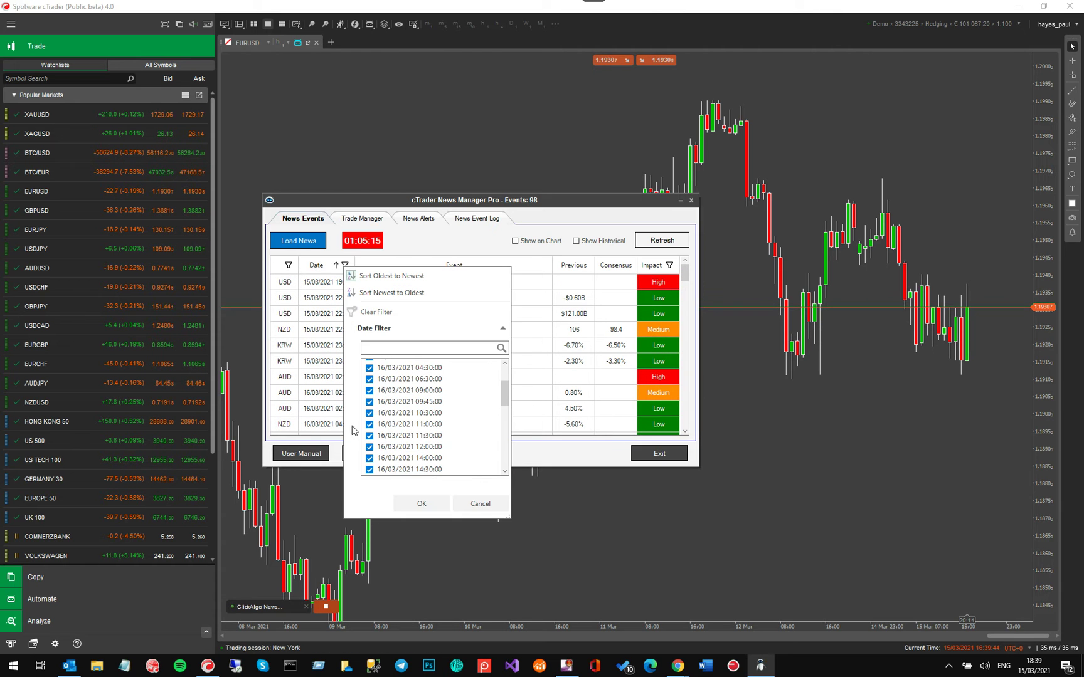
left_click(527, 293)
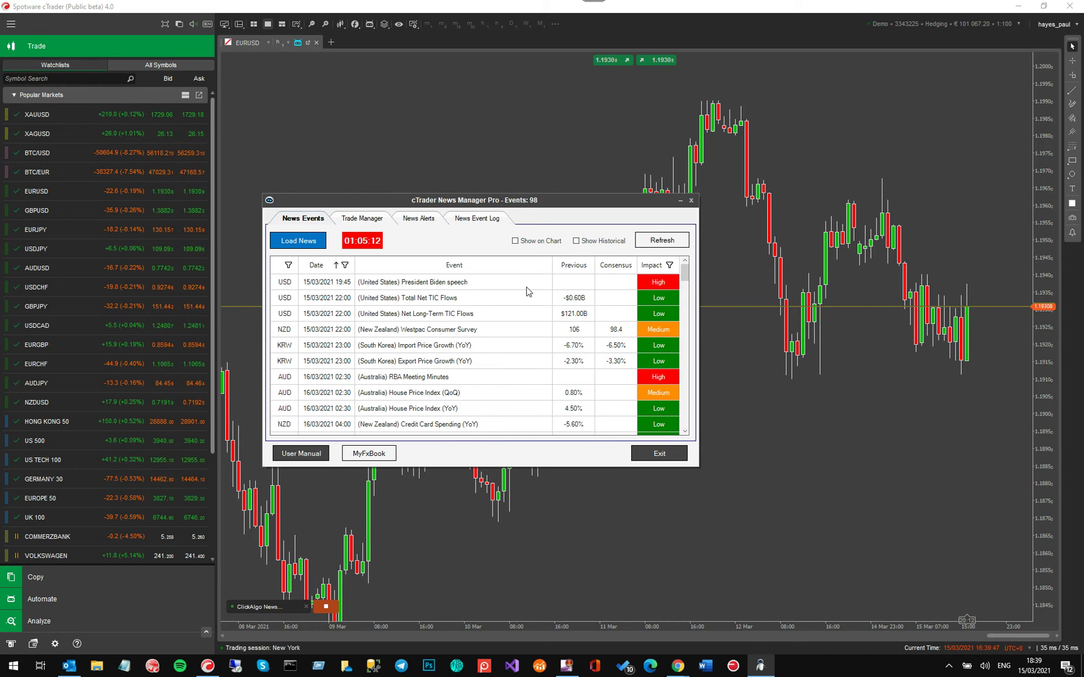
left_click(669, 266)
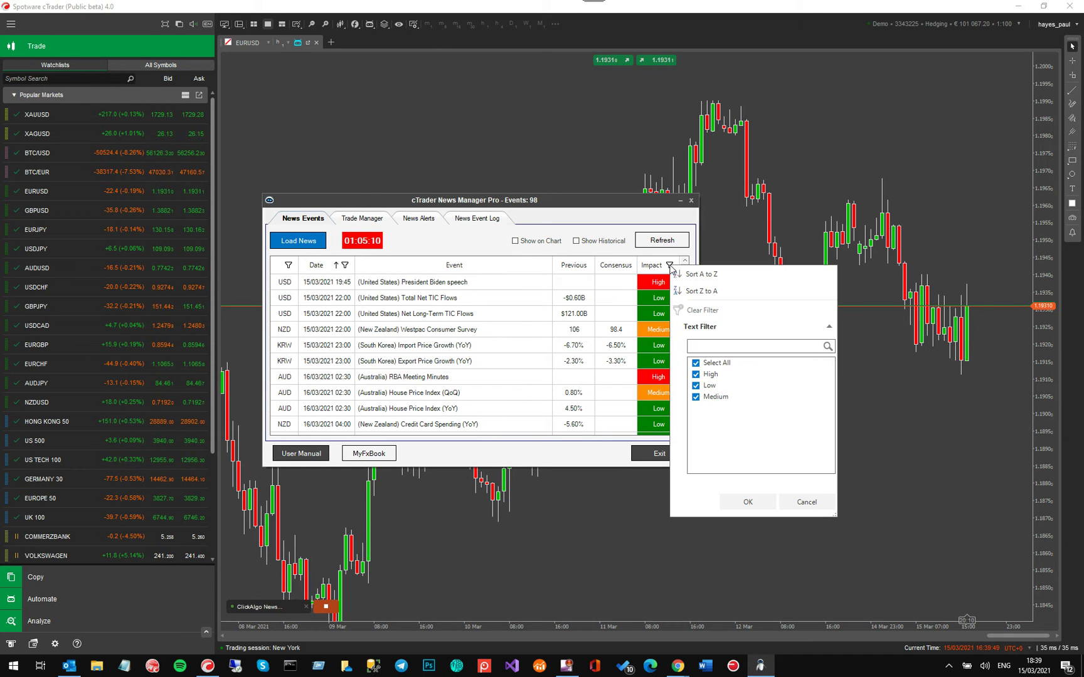
left_click(695, 386)
left_click(740, 503)
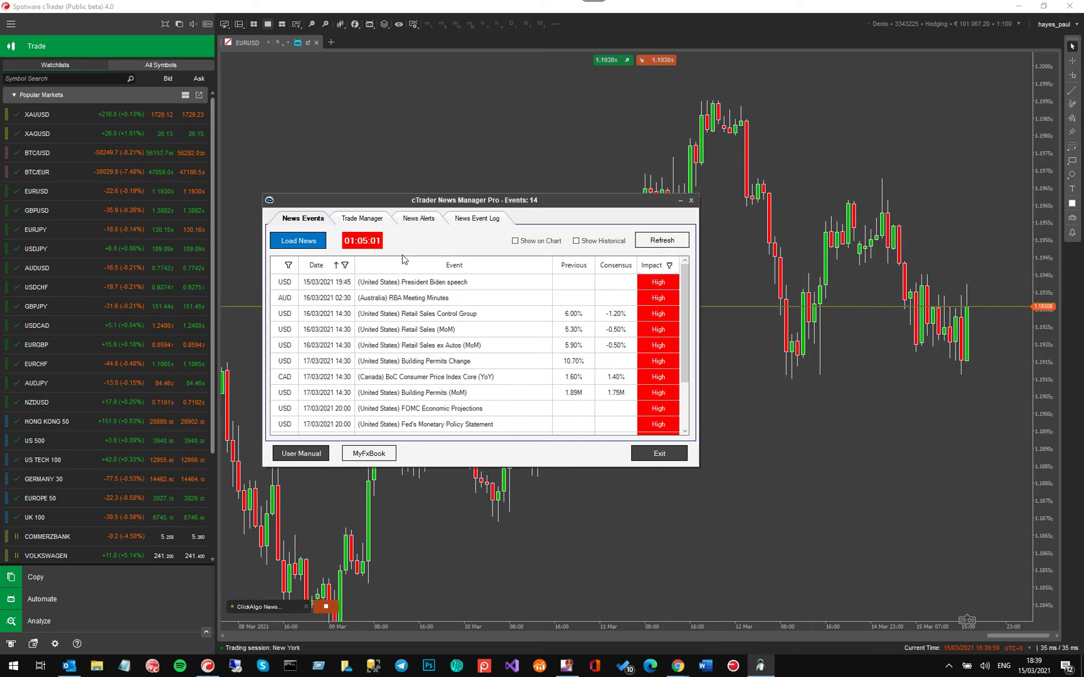
Step: Open the News Manager user manual and read its Introduction and Loading News Events articles
left_click(303, 456)
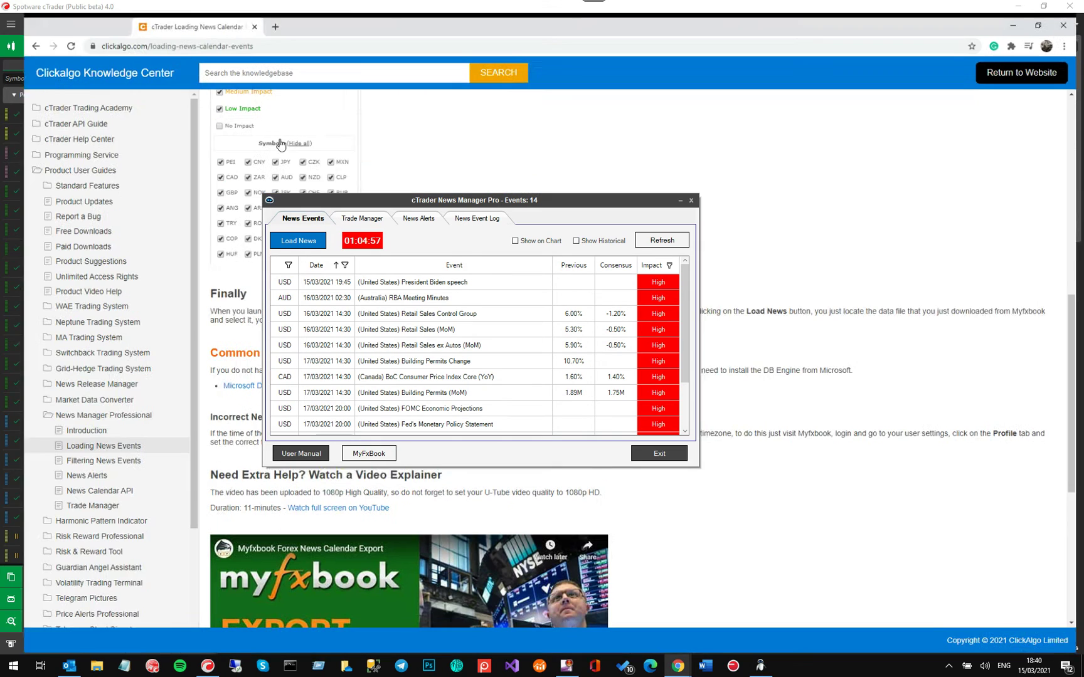
left_click_drag(431, 200, 1083, 208)
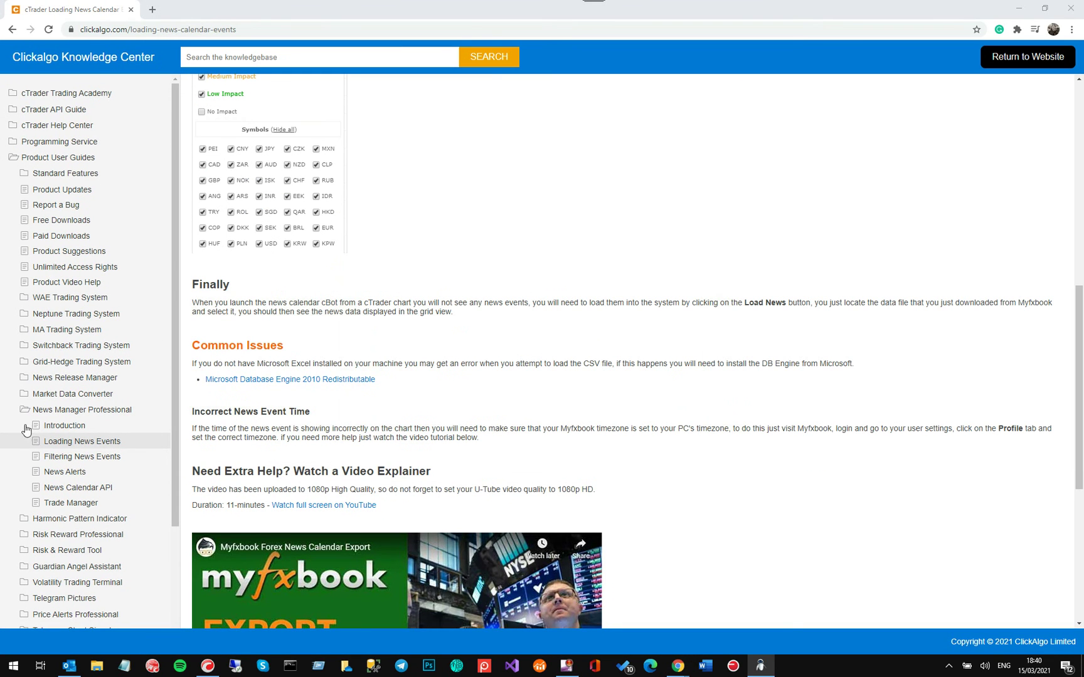
left_click(68, 428)
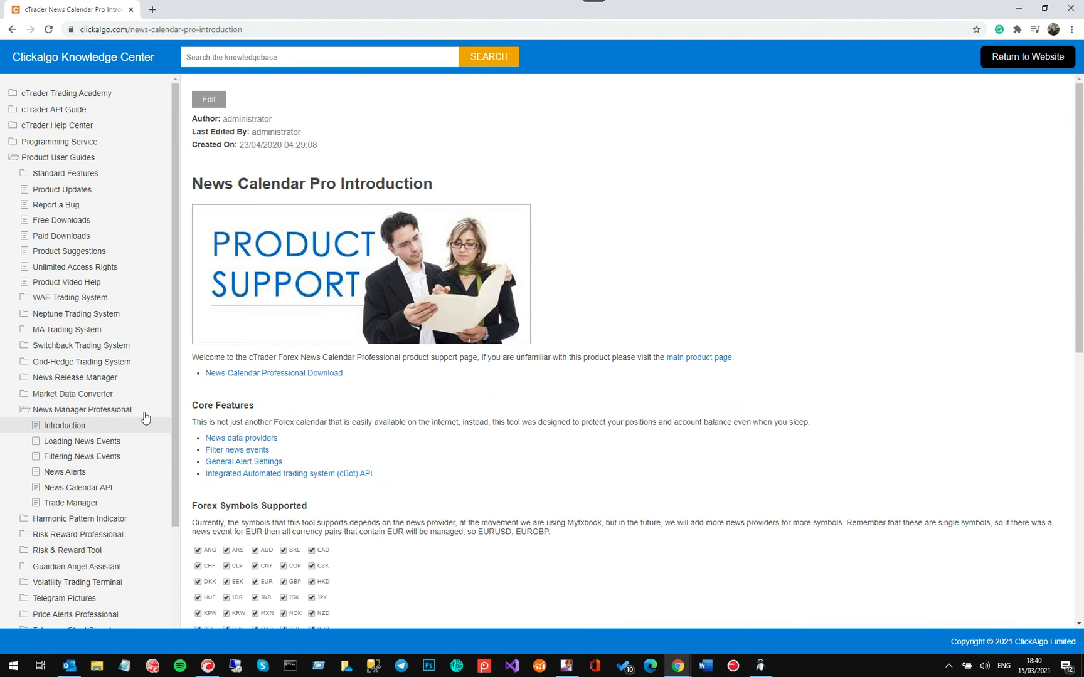
scroll(646, 389, "down", 2)
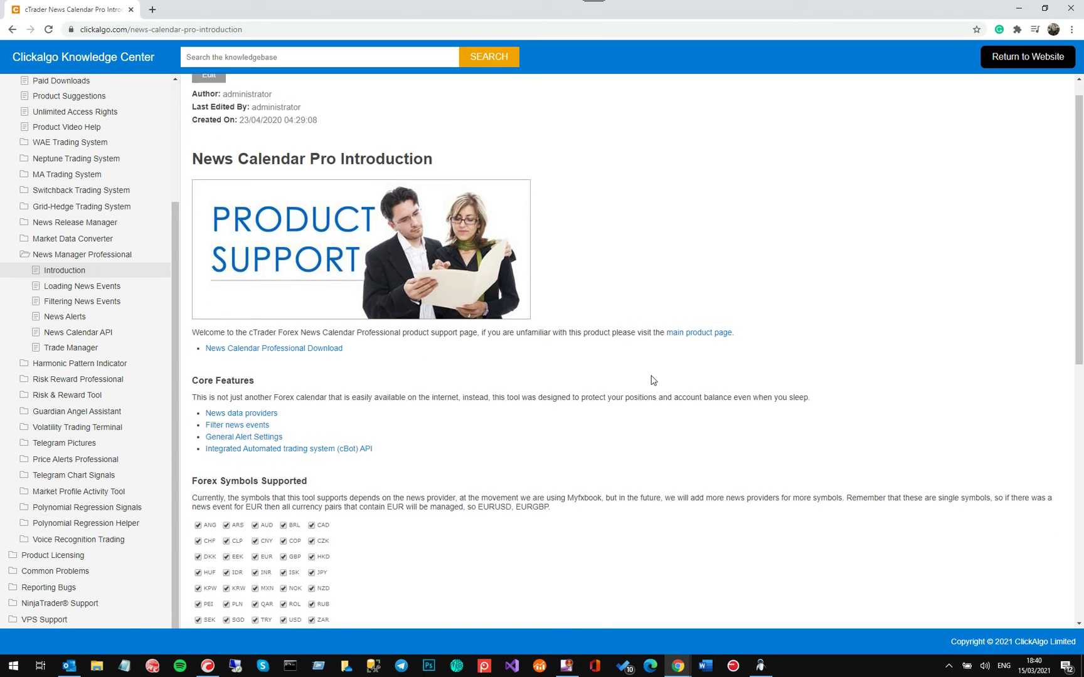
left_click(83, 286)
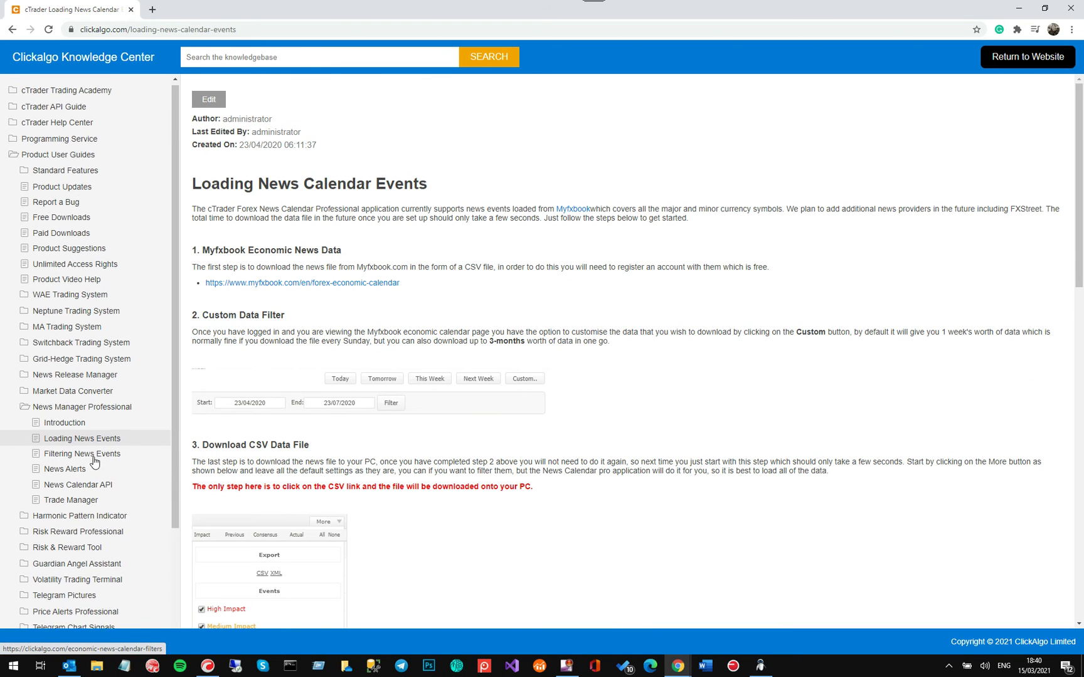
Step: Read the Filtering News Events, News Alerts and News Calendar API articles, then minimize the browser
left_click(82, 471)
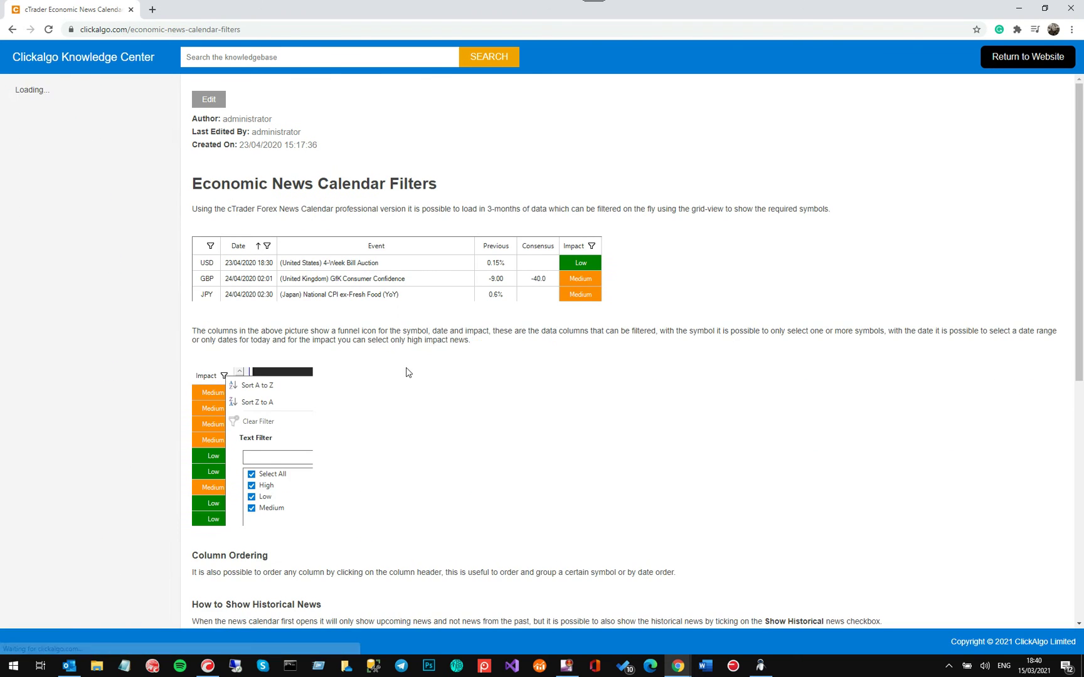
scroll(404, 377, "down", 5)
scroll(332, 384, "down", 2)
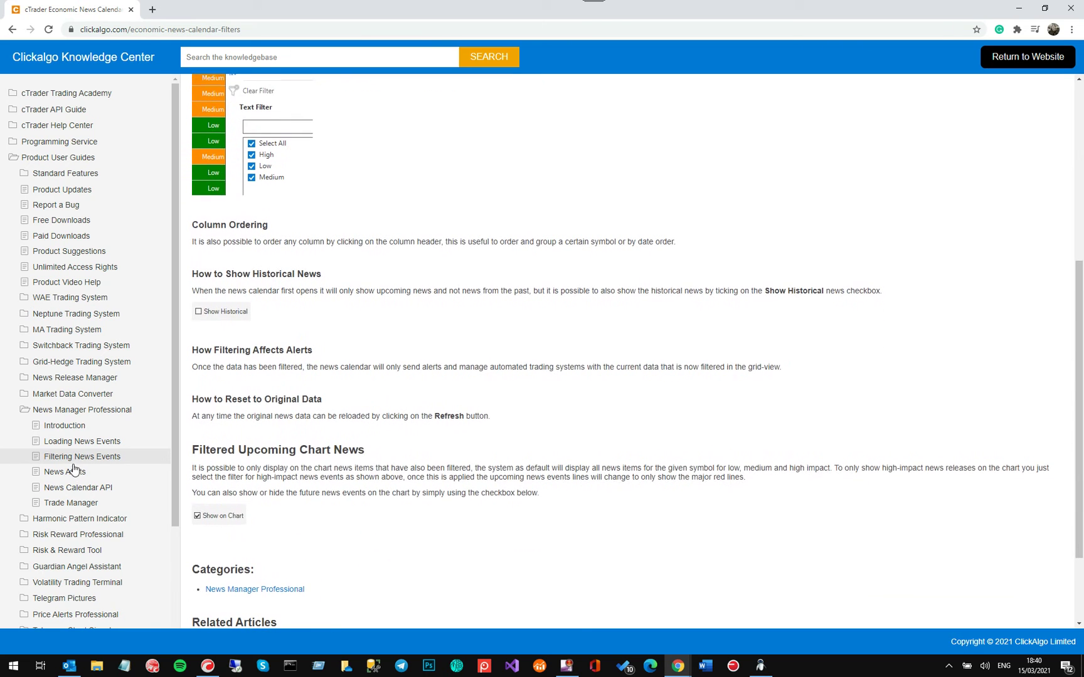
left_click(64, 471)
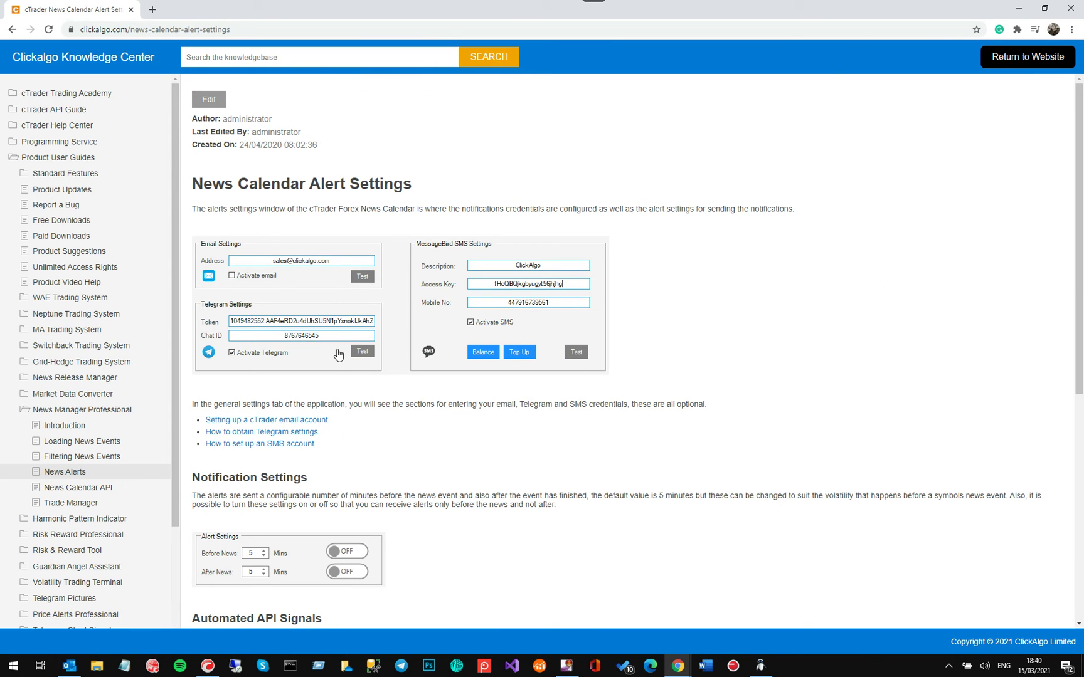
scroll(285, 429, "down", 3)
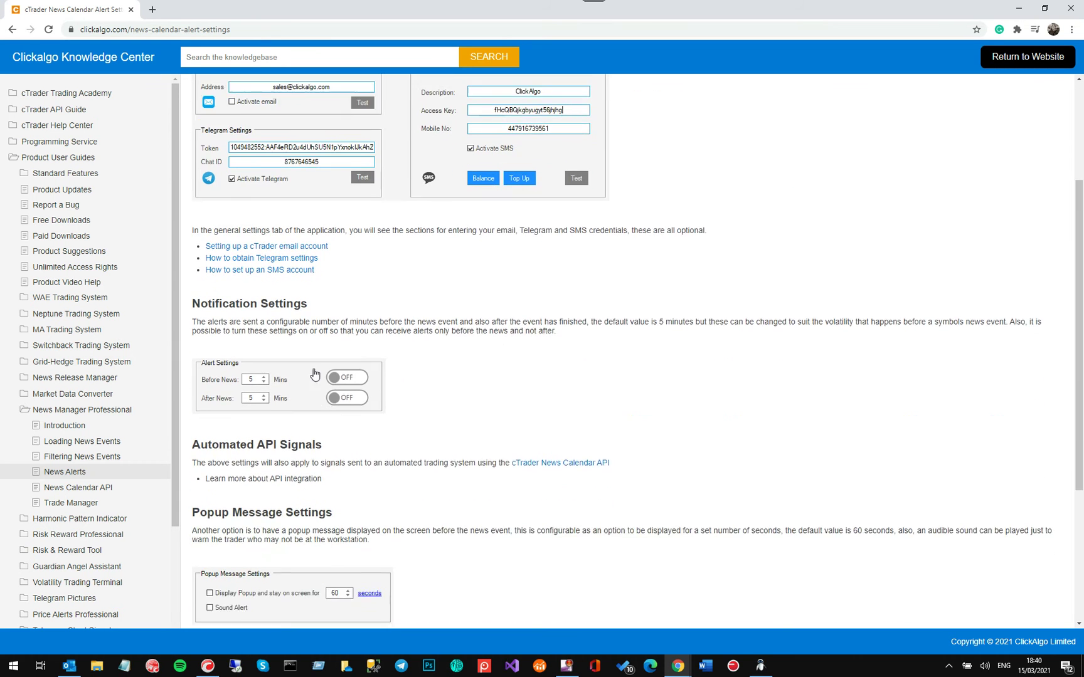
left_click(82, 488)
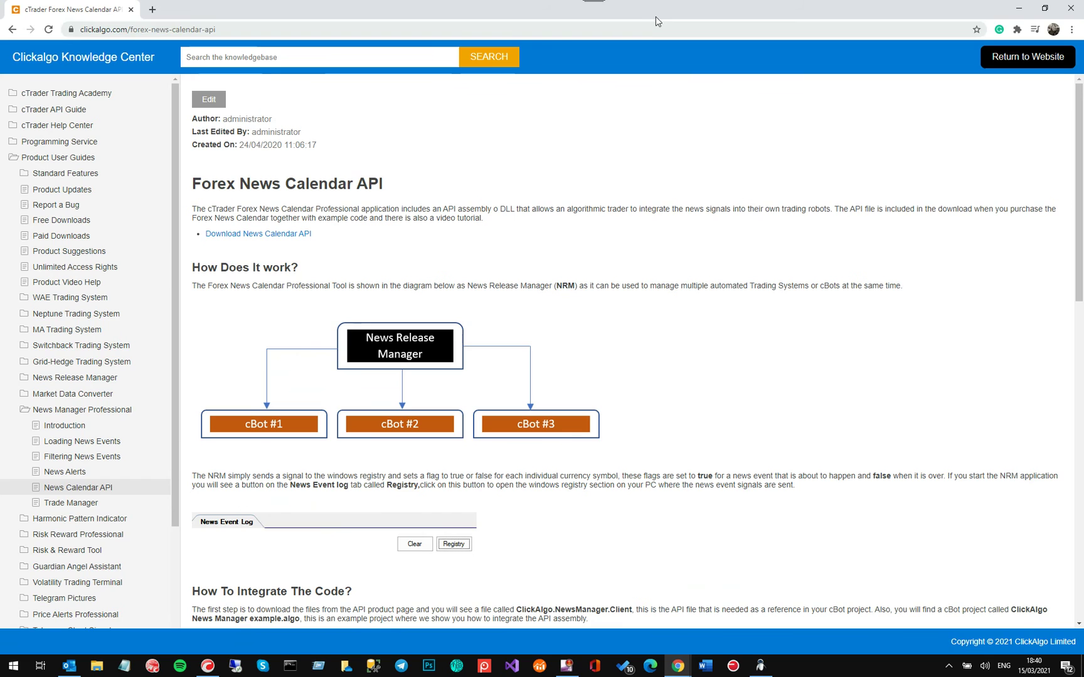
left_click(1019, 8)
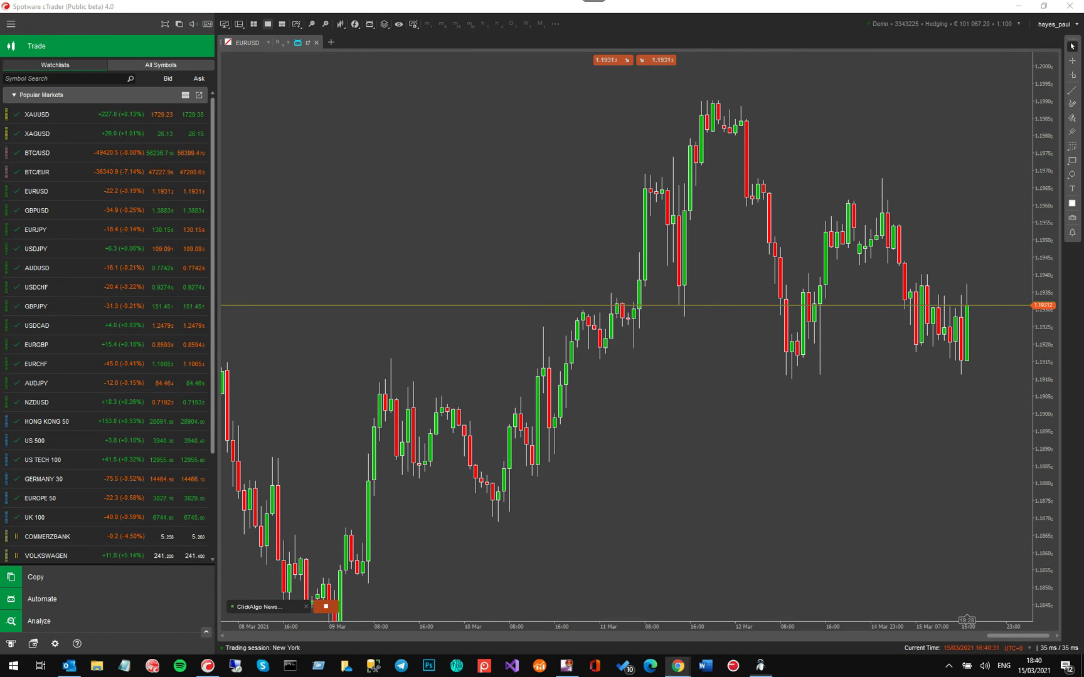
Step: Reposition News Manager Pro over the chart and show its Trade Manager settings
left_click_drag(515, 161, 639, 148)
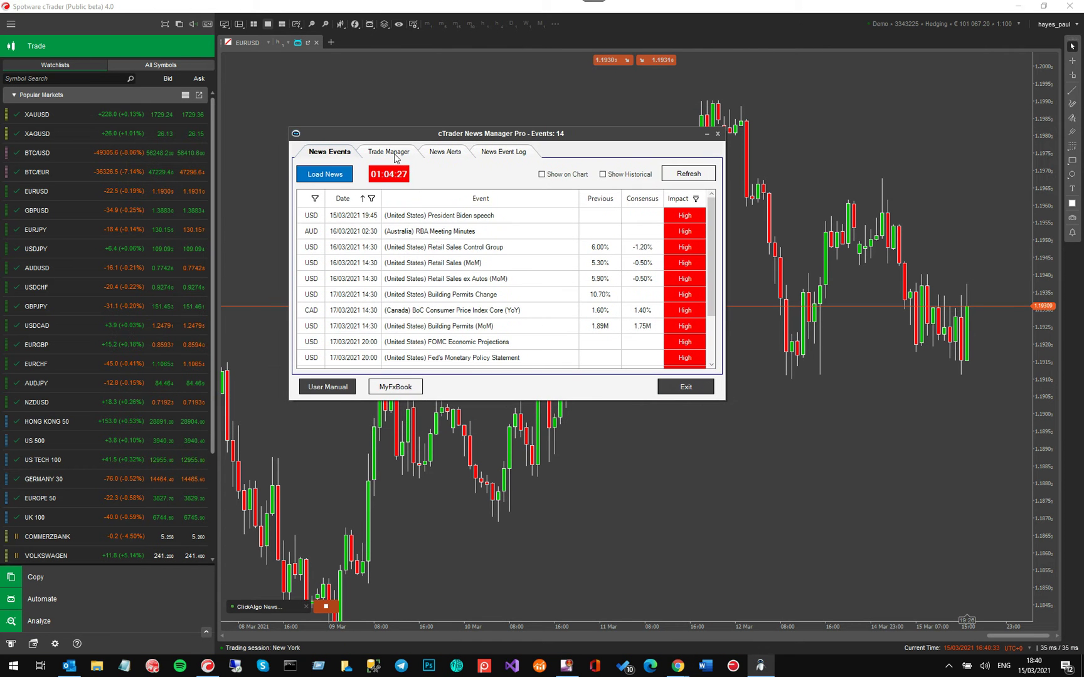
left_click(397, 154)
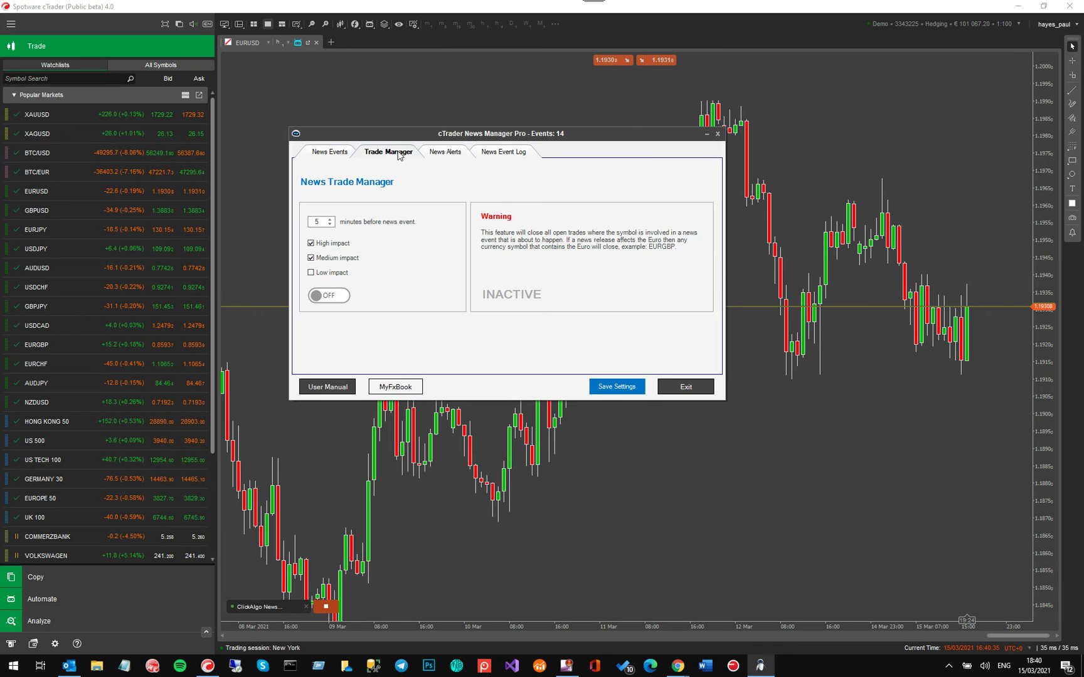
left_click(678, 666)
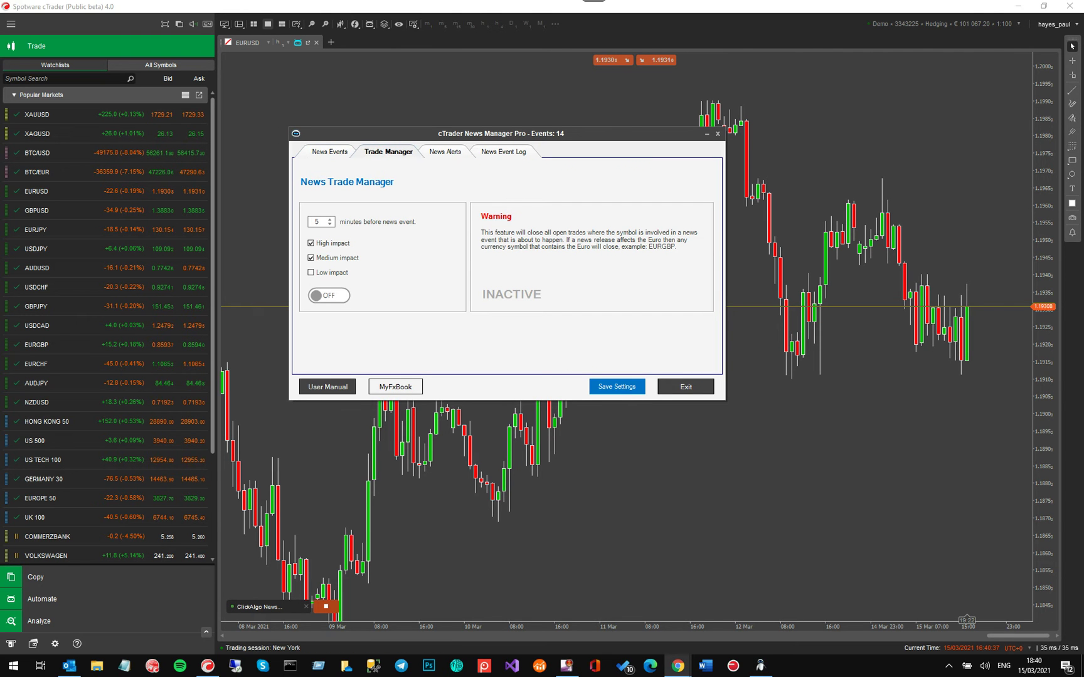
left_click(336, 153)
left_click(389, 154)
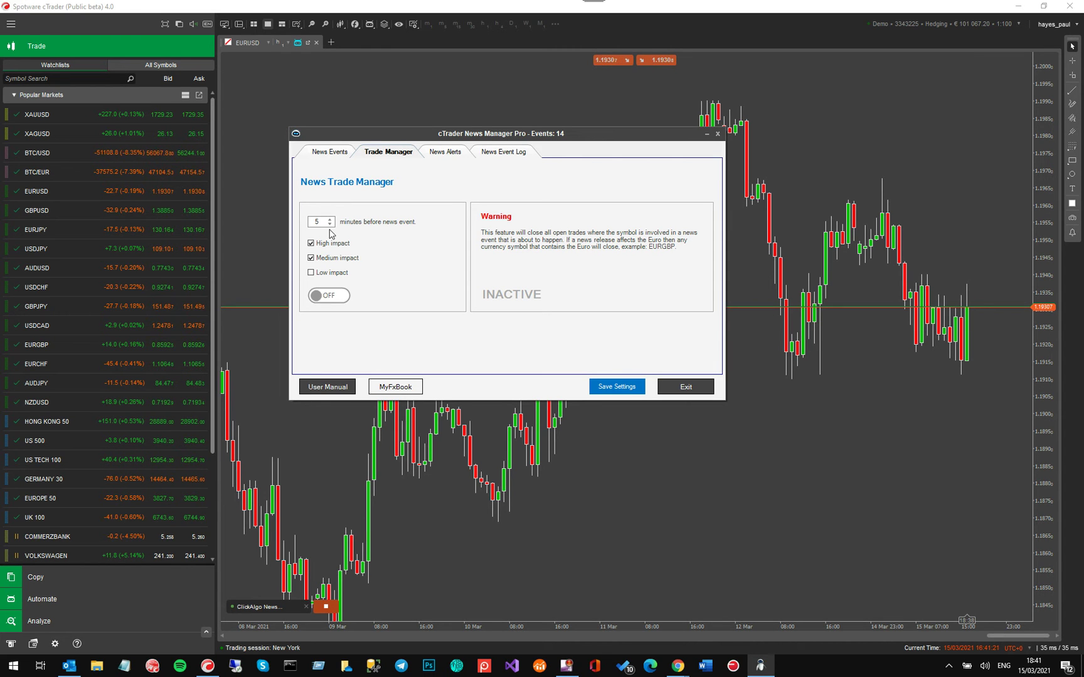
Step: Test the trade manager toggle, then leave it OFF with High, Medium and Low impact all unticked
left_click(311, 259)
left_click(329, 296)
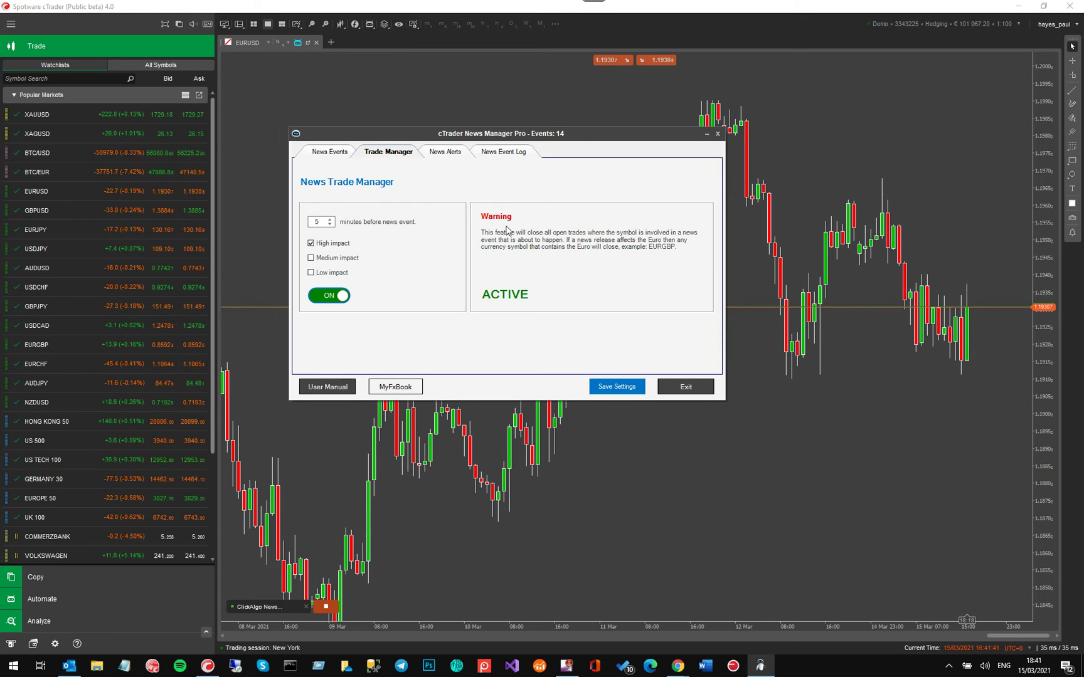
left_click(322, 298)
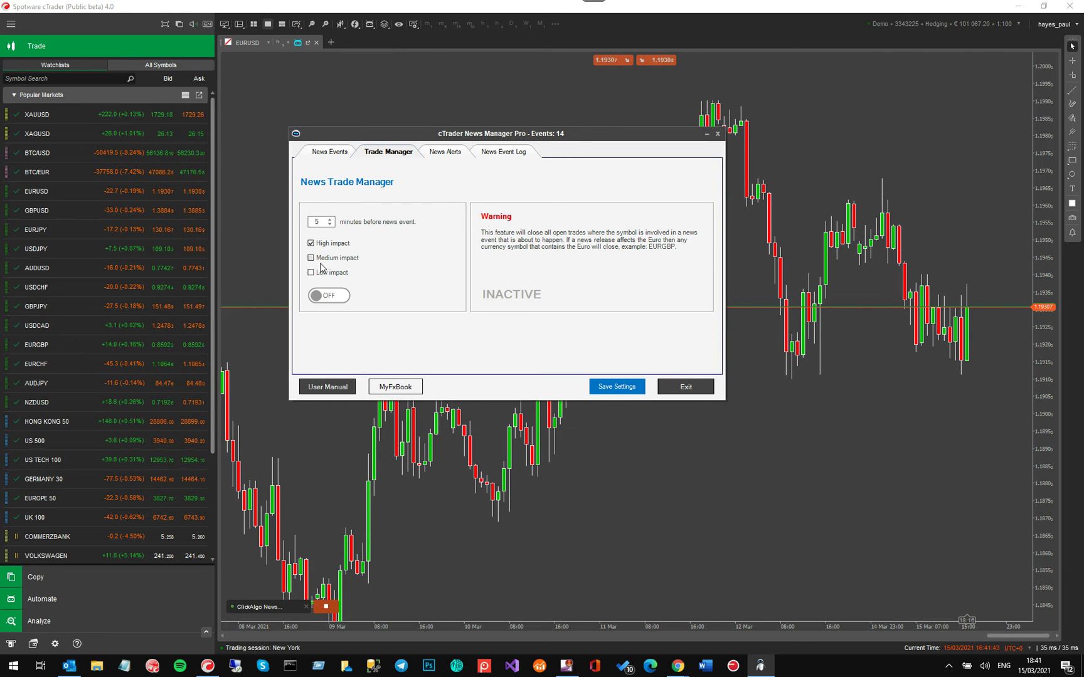
left_click(311, 258)
left_click(311, 244)
left_click(311, 257)
left_click(311, 273)
left_click(313, 276)
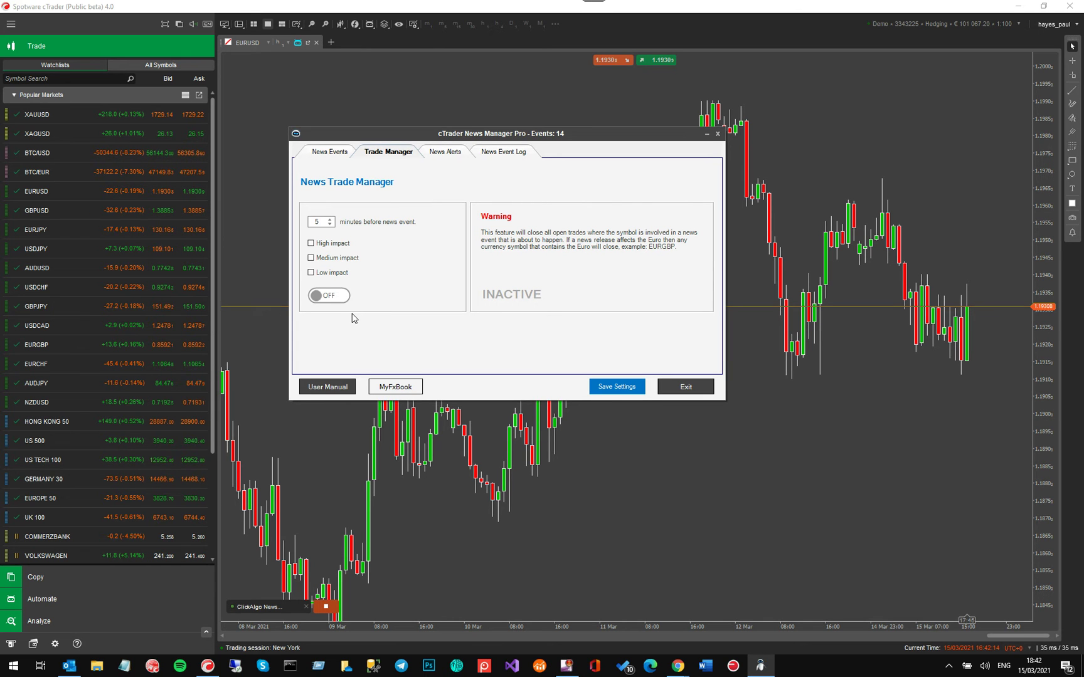
Step: On News Alerts, raise Before News to 8 and After News to 7 minutes and enable the popup
left_click(445, 152)
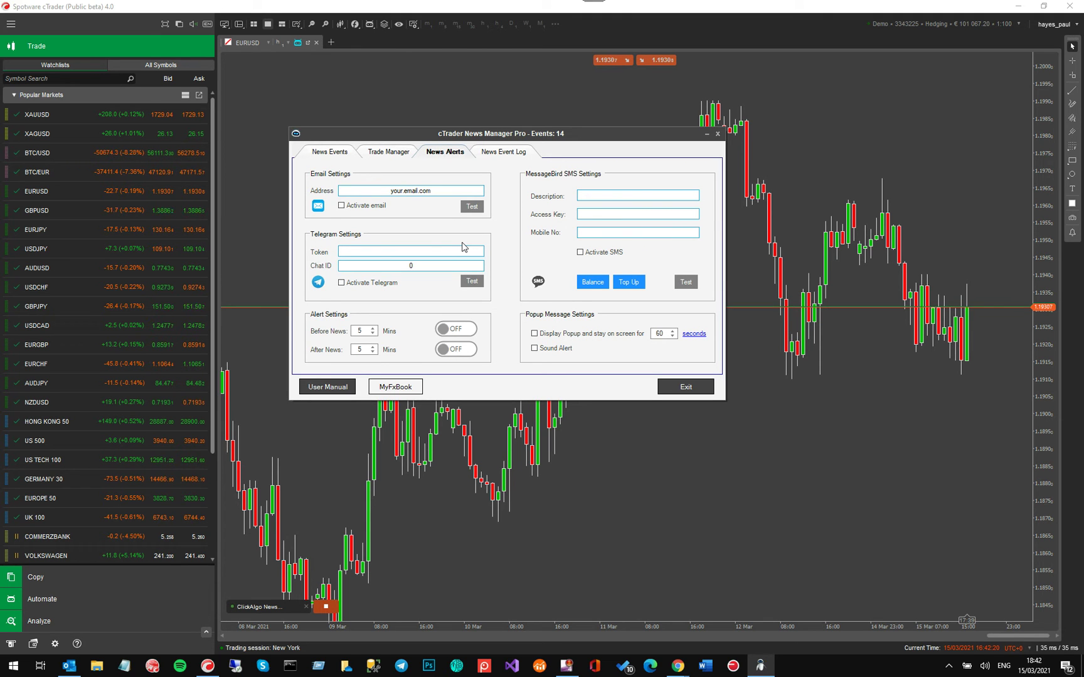
left_click(373, 328)
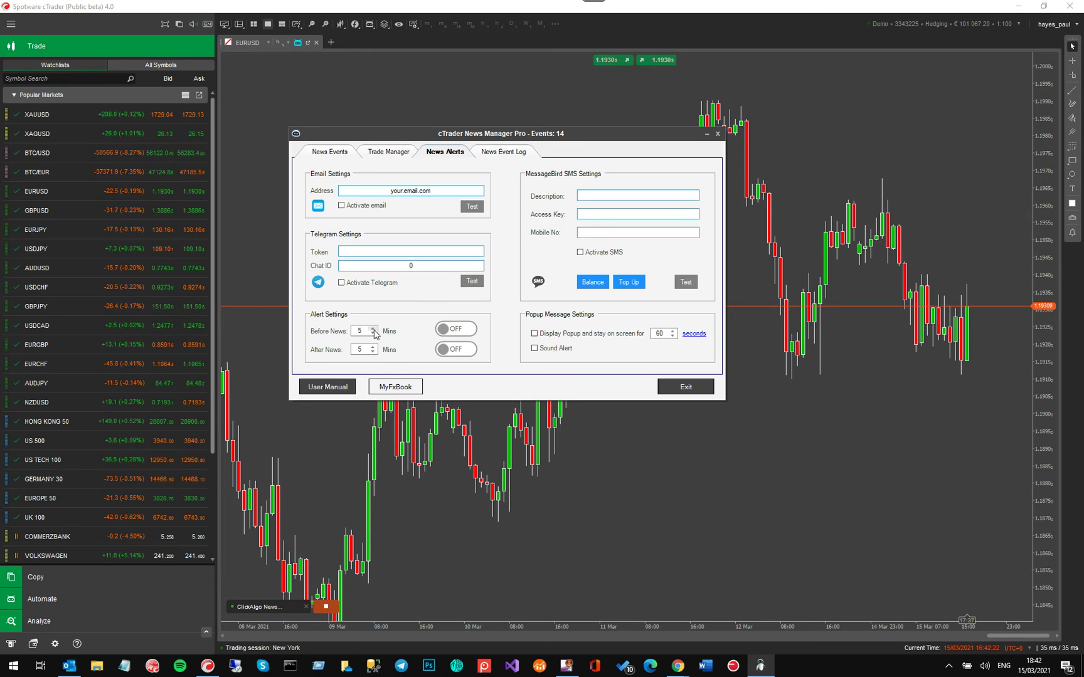
left_click(373, 328)
left_click(373, 328)
left_click(373, 347)
left_click(373, 347)
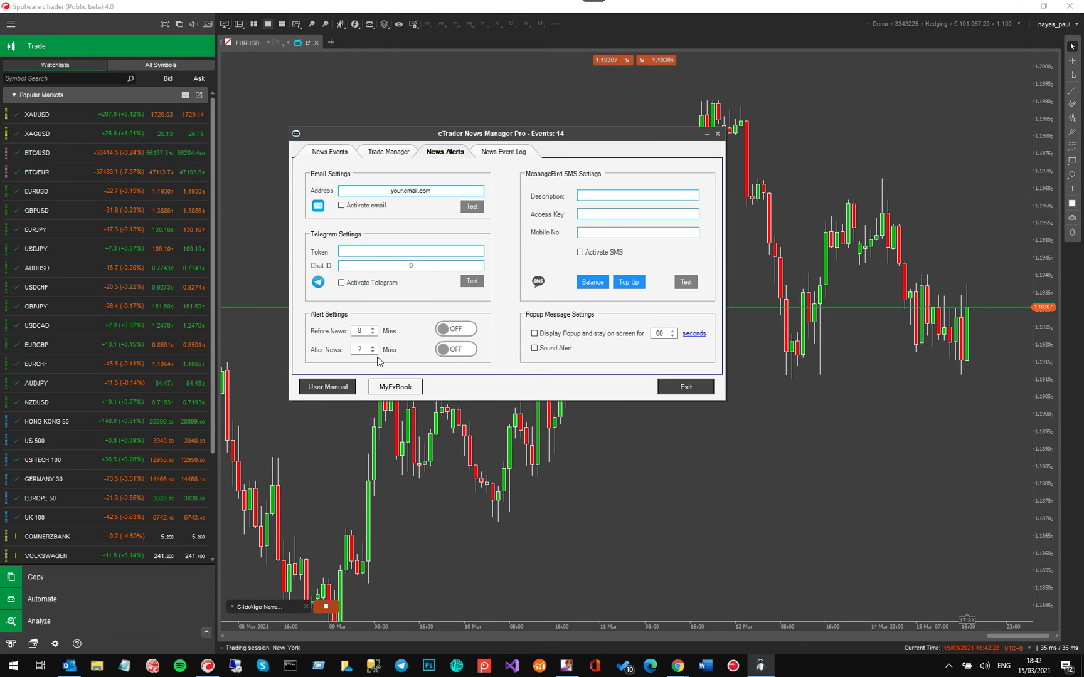
left_click(383, 249)
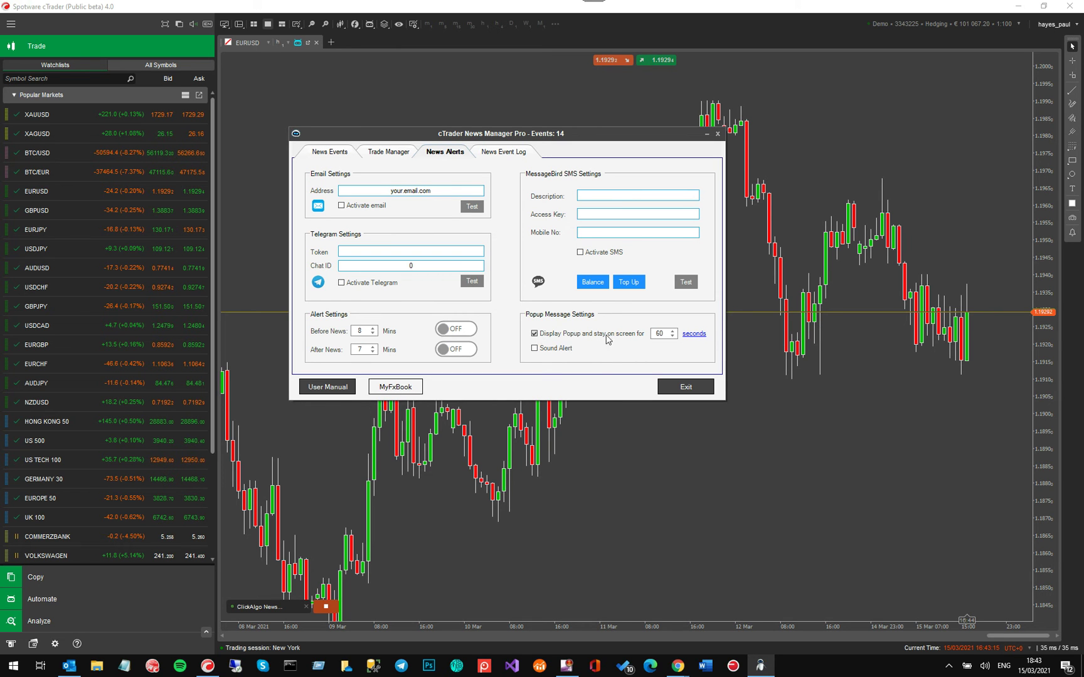
Step: Enable Sound Alert for the popup message, then return to the Trade Manager tab
left_click(534, 348)
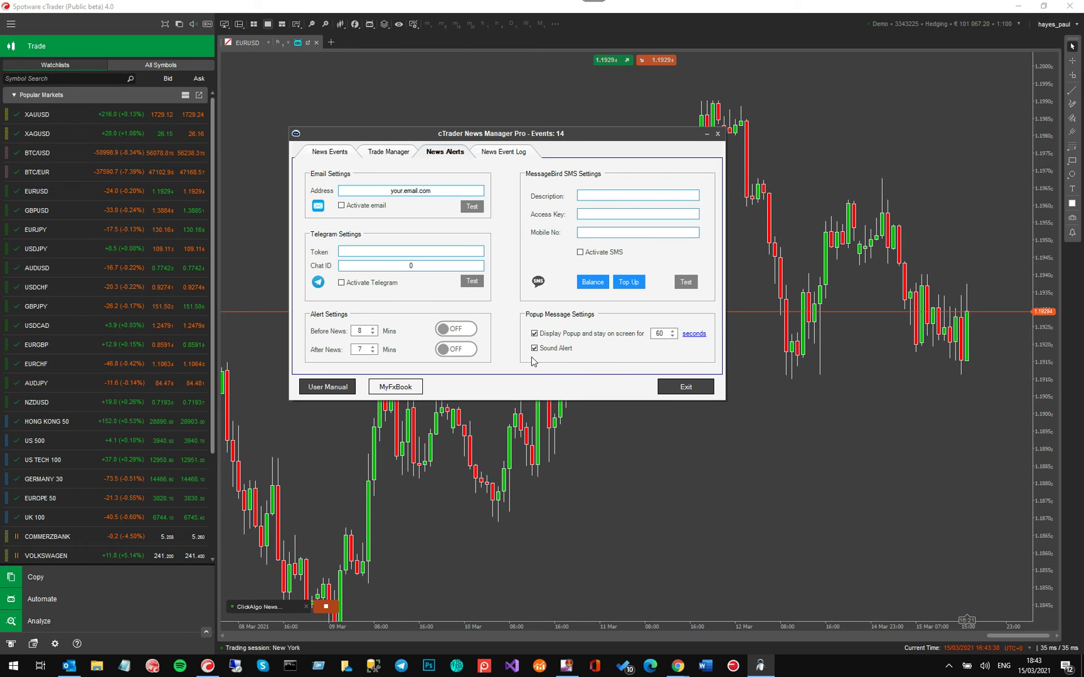
left_click(399, 156)
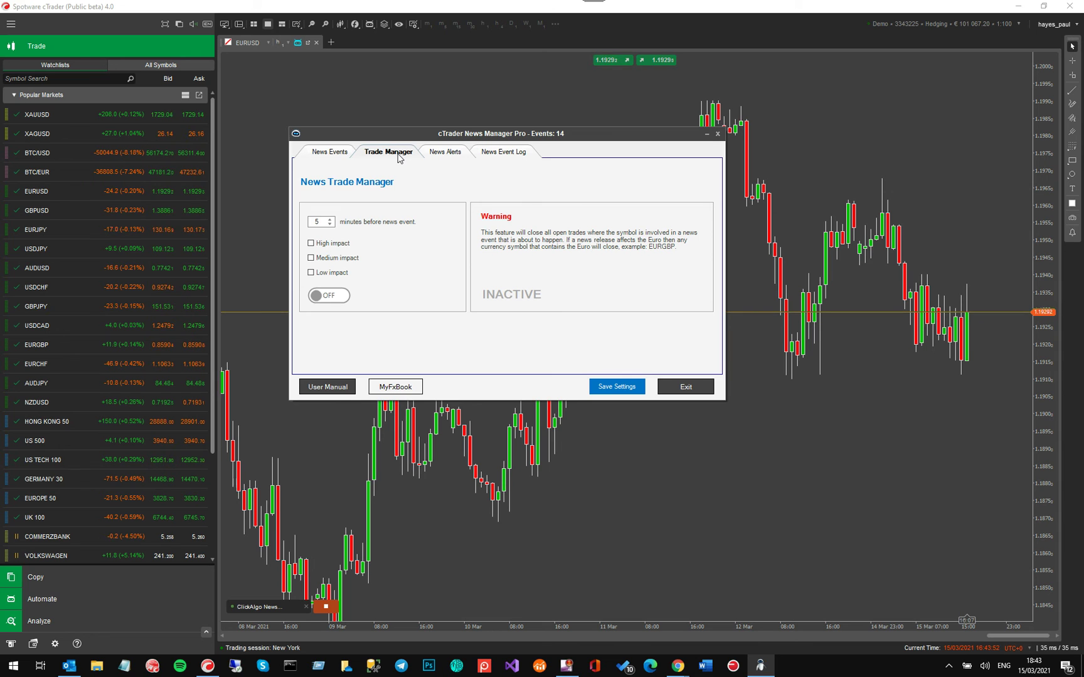
Step: Browse the News Alerts and News Event Log tabs, ending on the high-impact News Events list
left_click(454, 154)
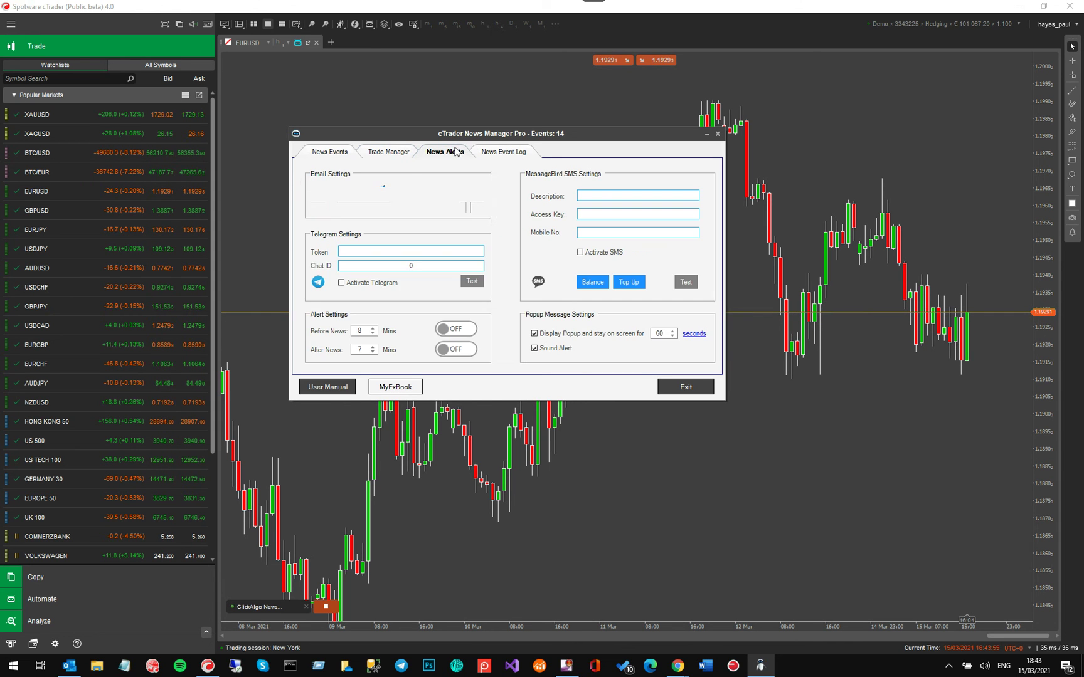
left_click(519, 155)
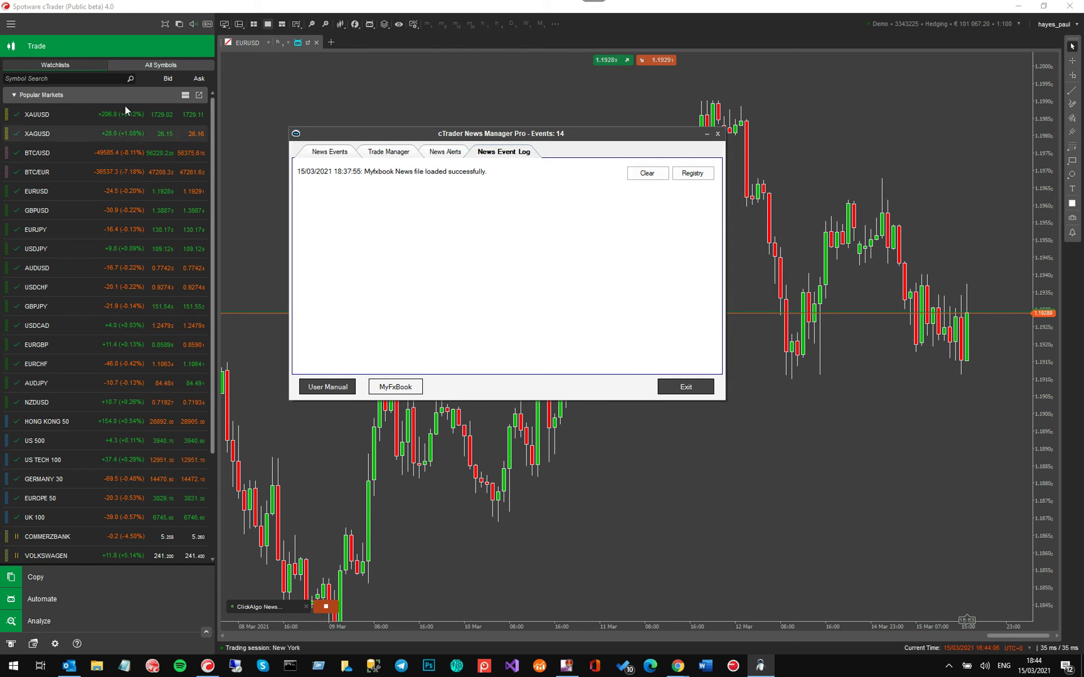
left_click(323, 152)
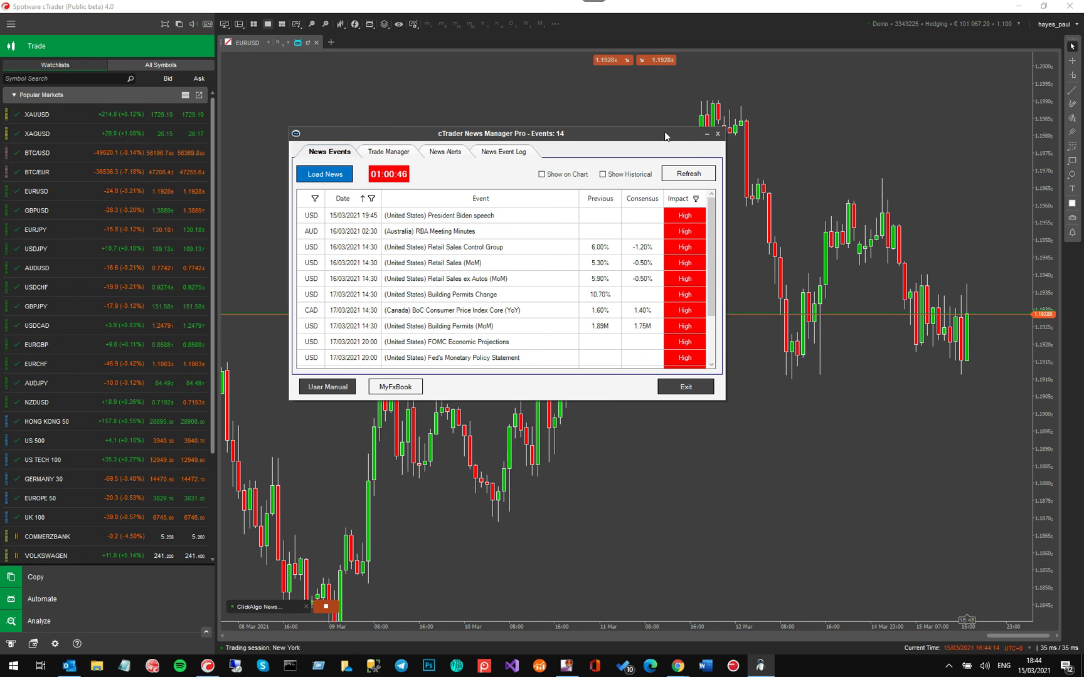
Step: Minimize News Manager, read the Forex News Calendar API article maximized in Chrome, then Alt+Tab back
left_click(717, 133)
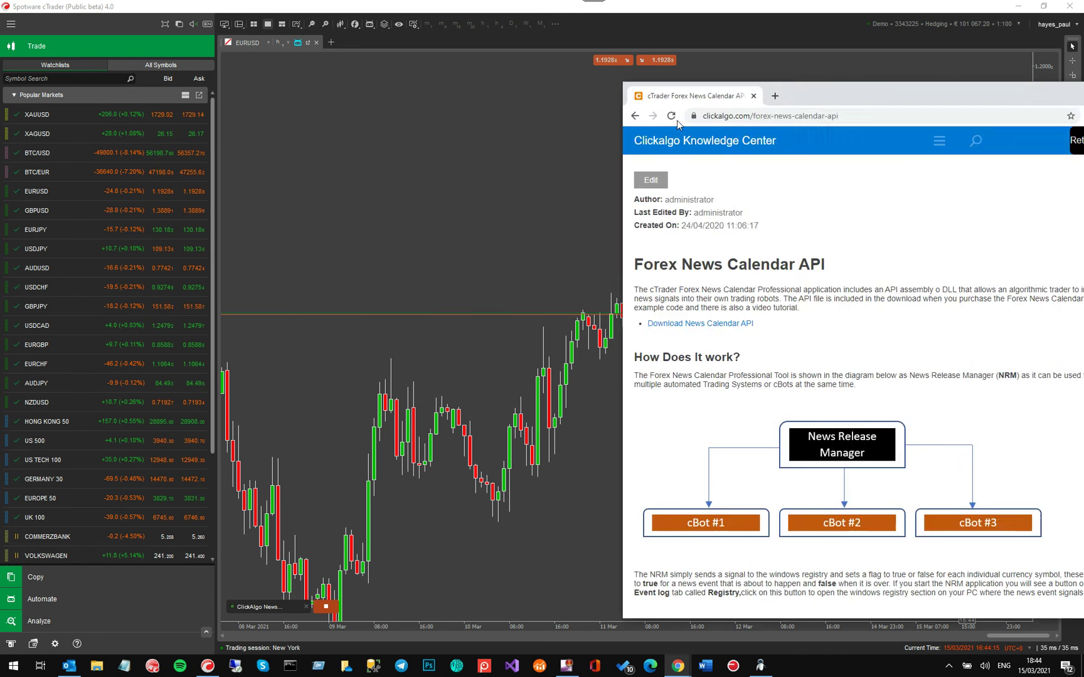
left_click_drag(853, 99, 474, 153)
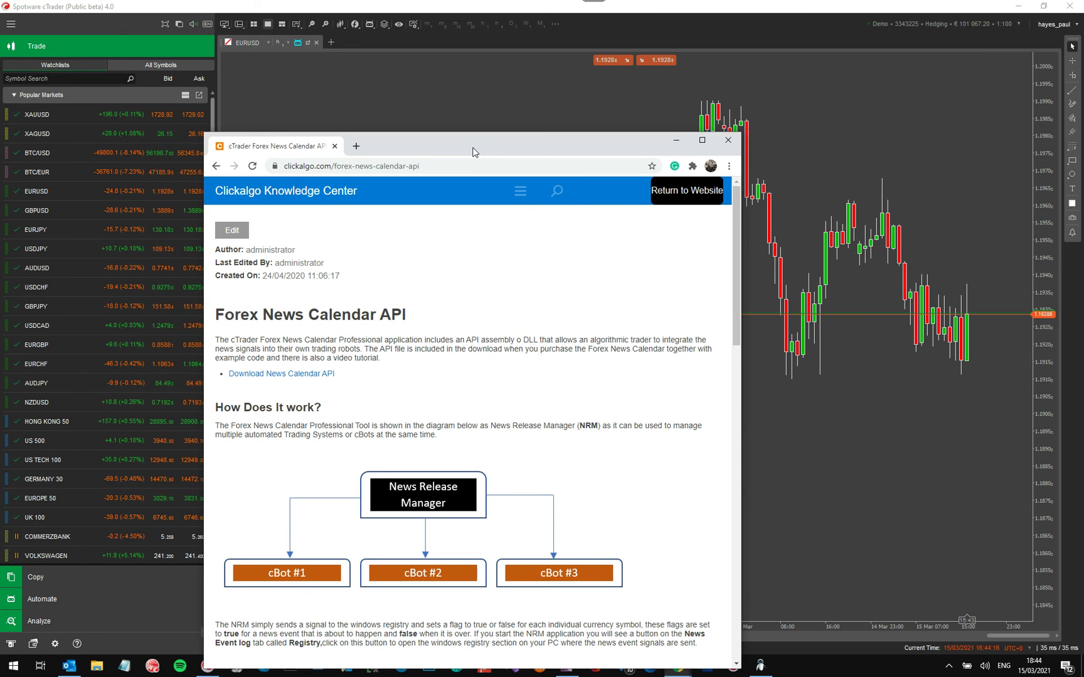
left_click(702, 139)
scroll(735, 311, "down", 5)
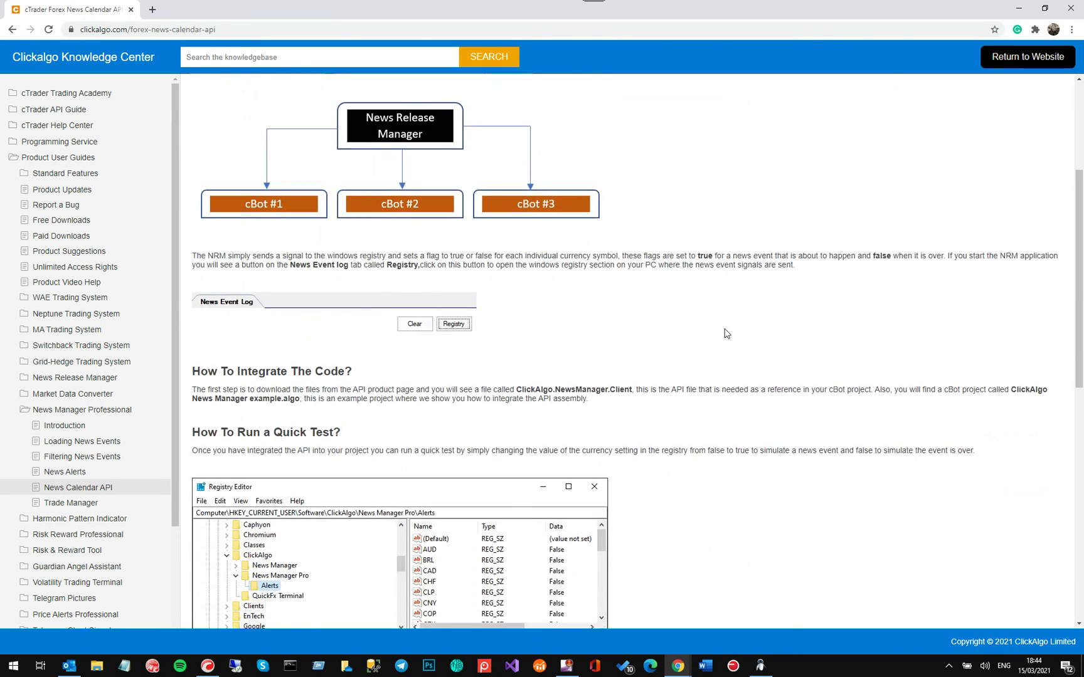
scroll(723, 340, "down", 4)
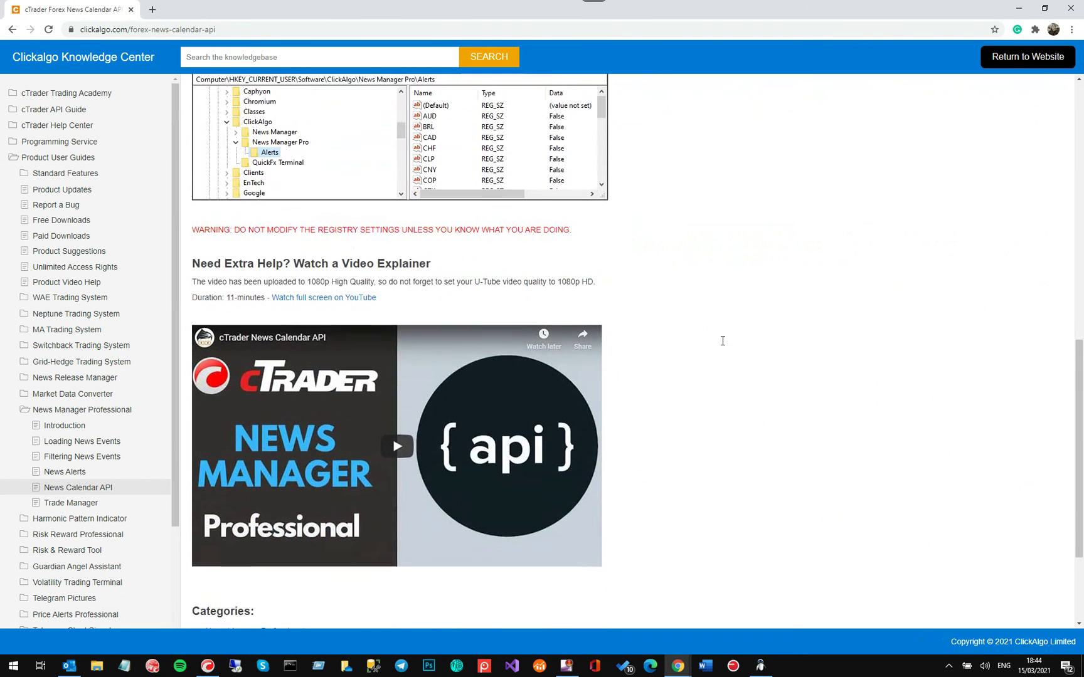
scroll(733, 445, "up", 7)
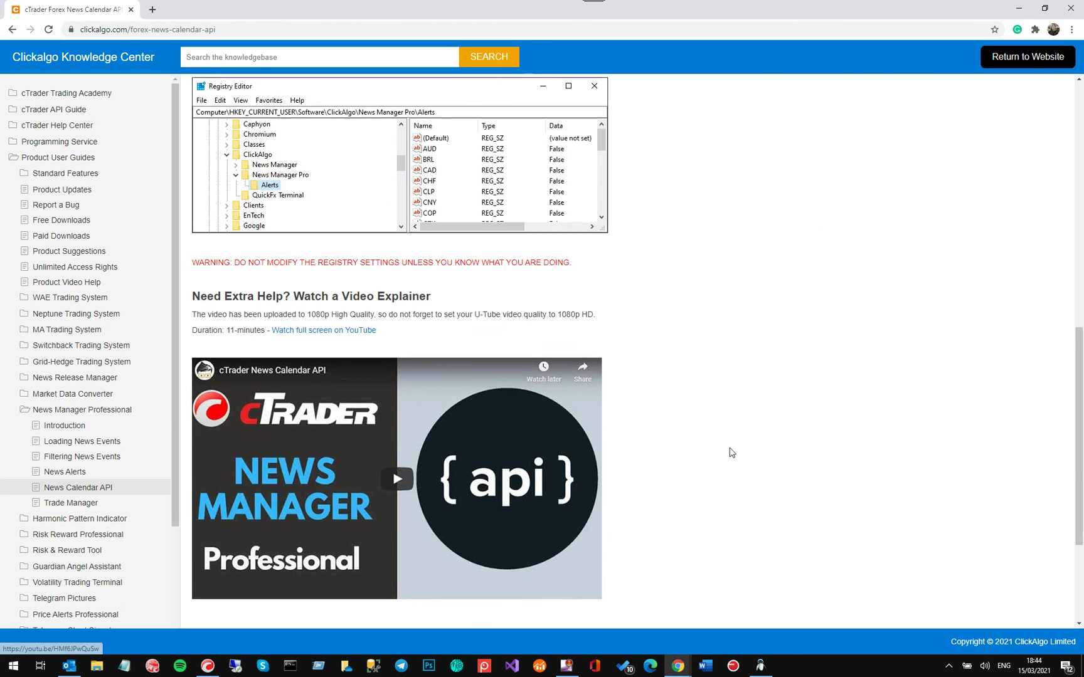
scroll(734, 446, "up", 2)
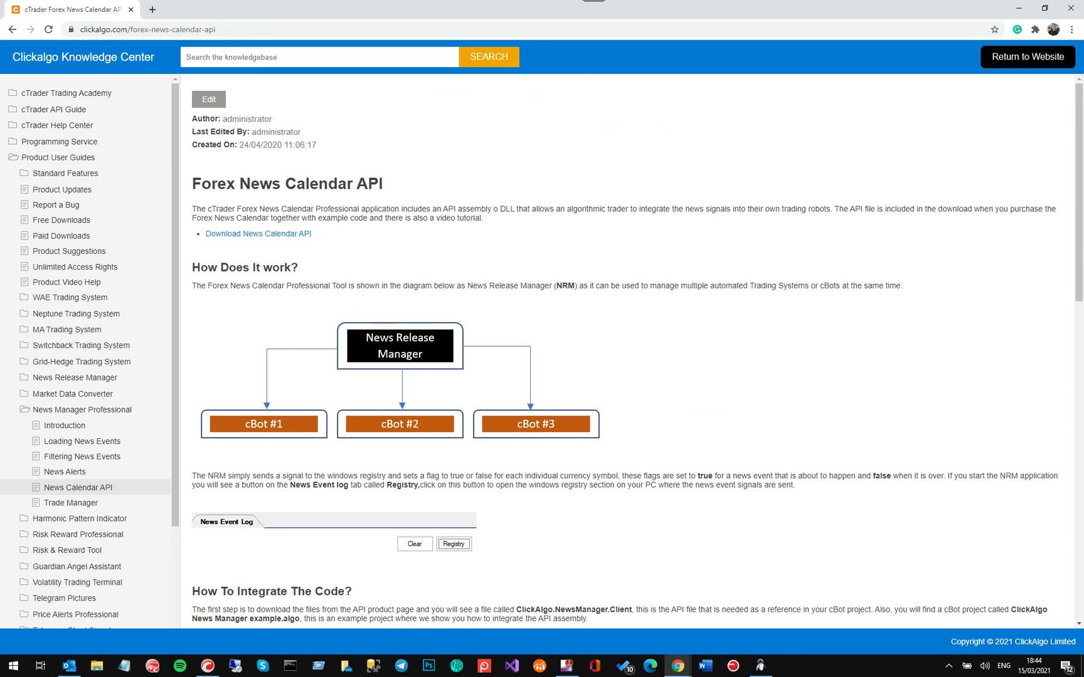
key("alt+Tab")
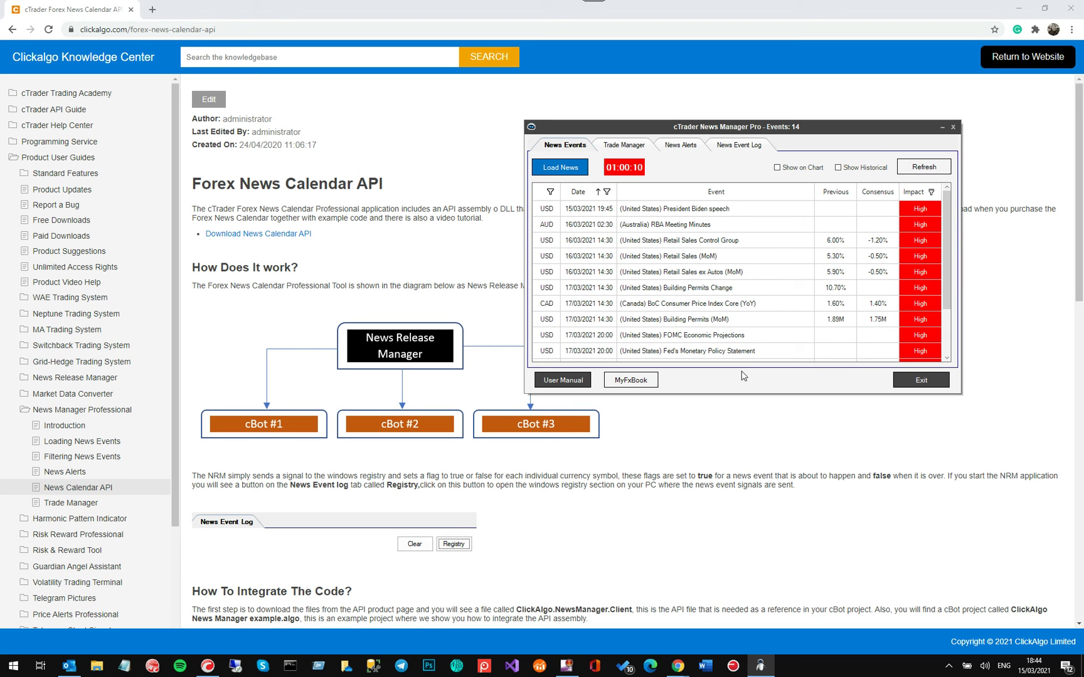
Step: Check the Trade Manager tab, then move and minimize the News Manager Pro window
left_click(636, 154)
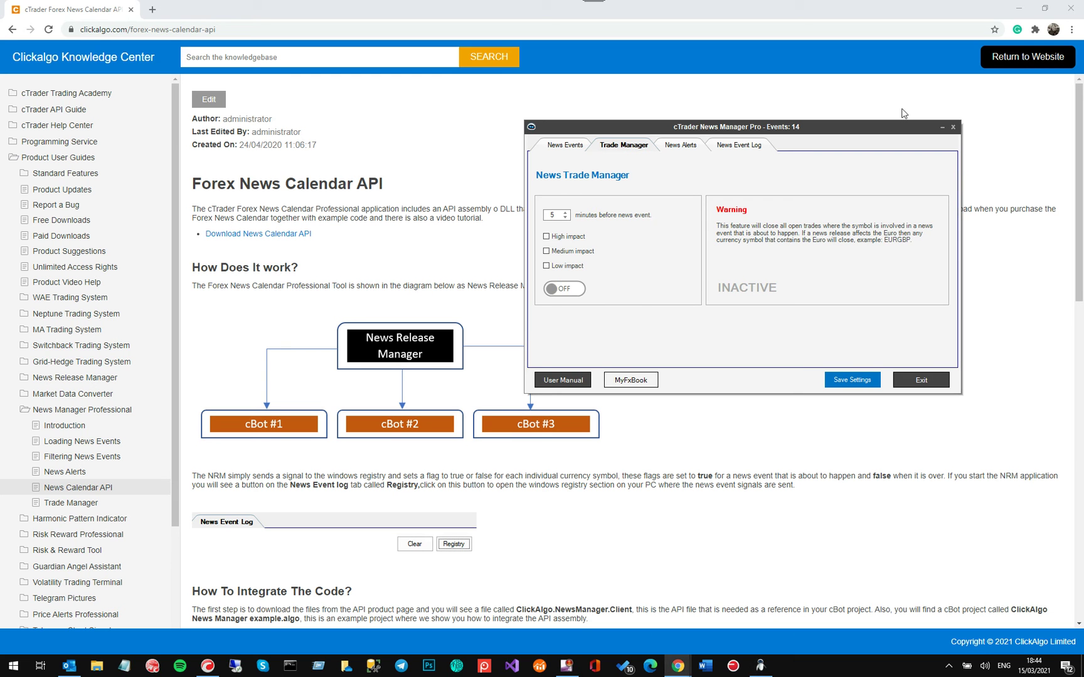
left_click_drag(873, 126, 924, 142)
left_click(993, 143)
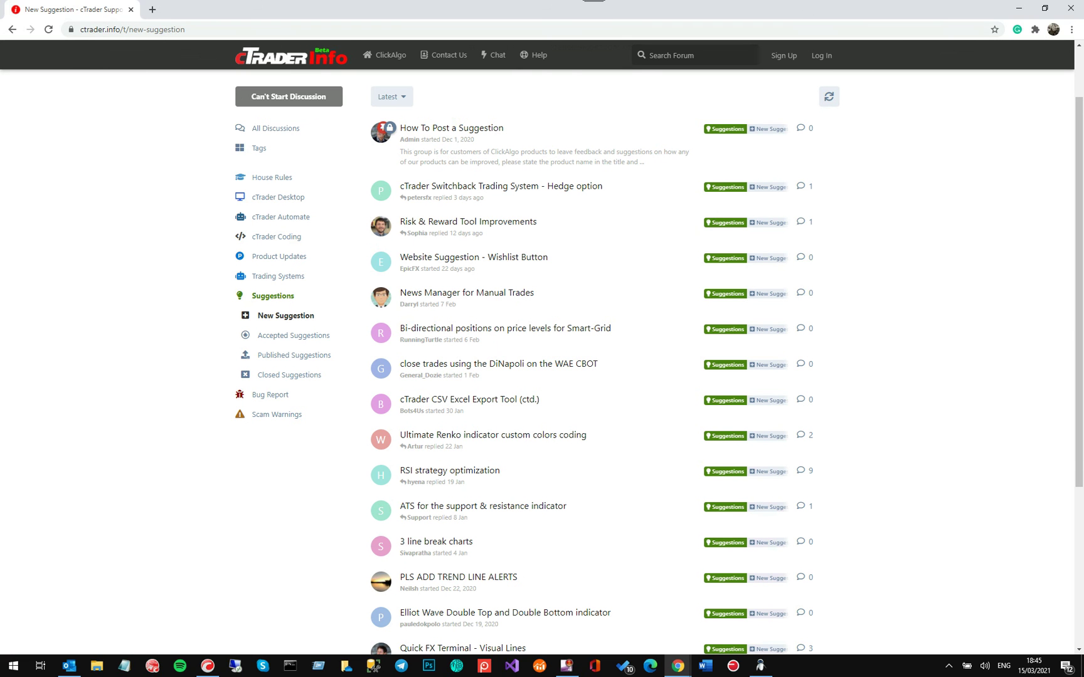
Step: Close the ctrader.info forum window and open the Trade Manager help article
left_click(1067, 14)
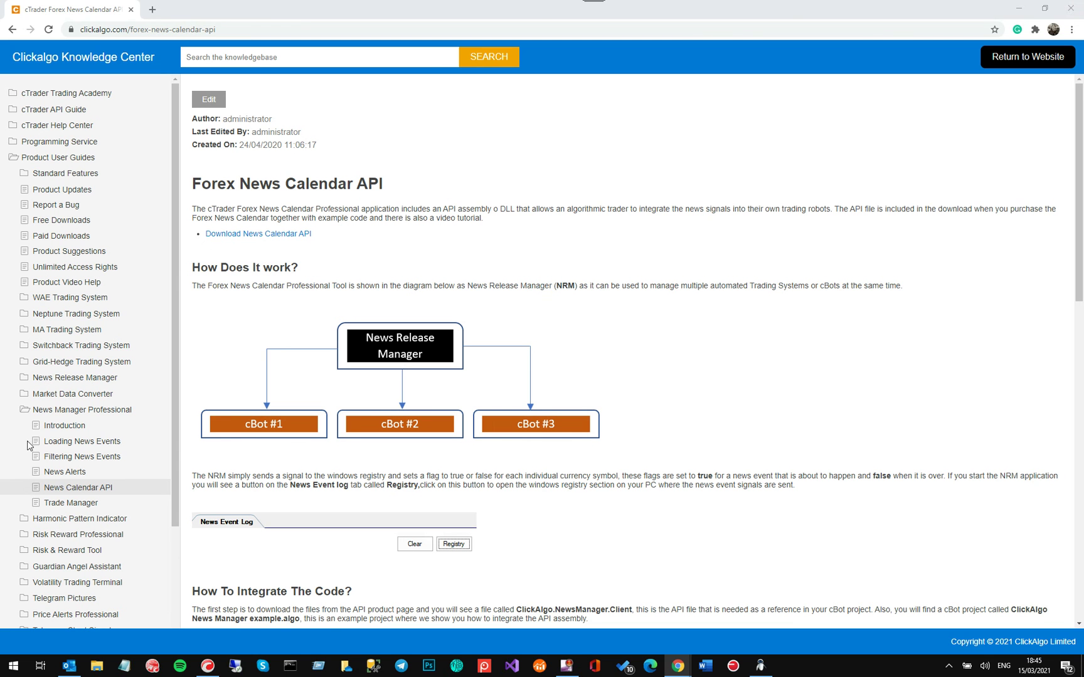
left_click(91, 503)
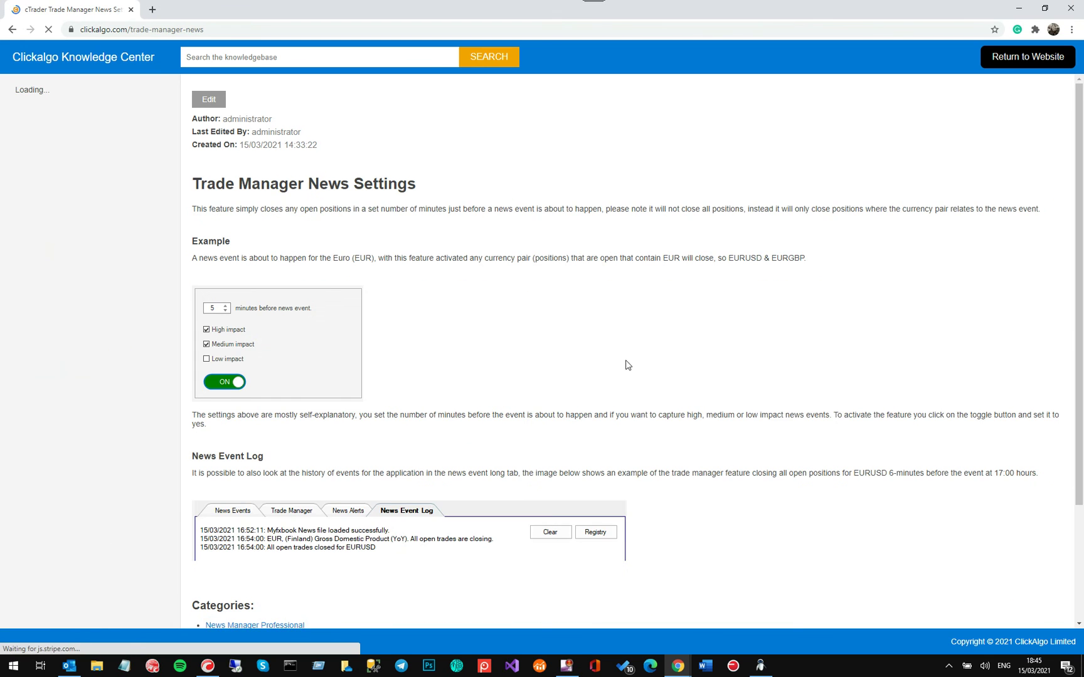
scroll(401, 273, "down", 3)
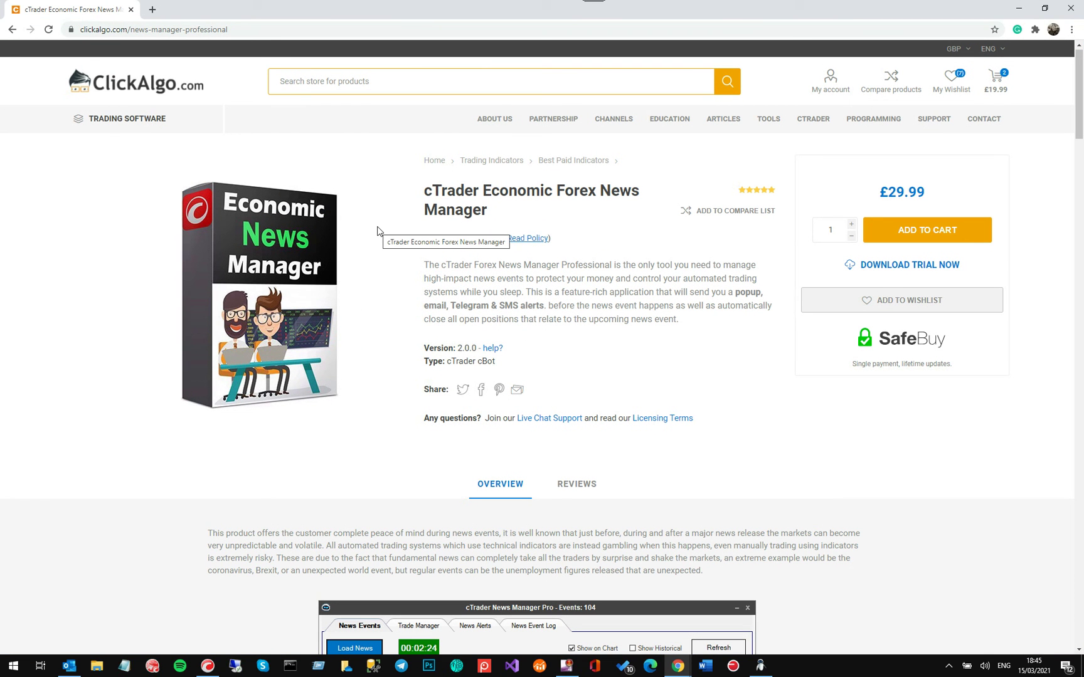
Step: Scroll down the £29.99 News Manager product page from the trial download to the support section
left_click(908, 276)
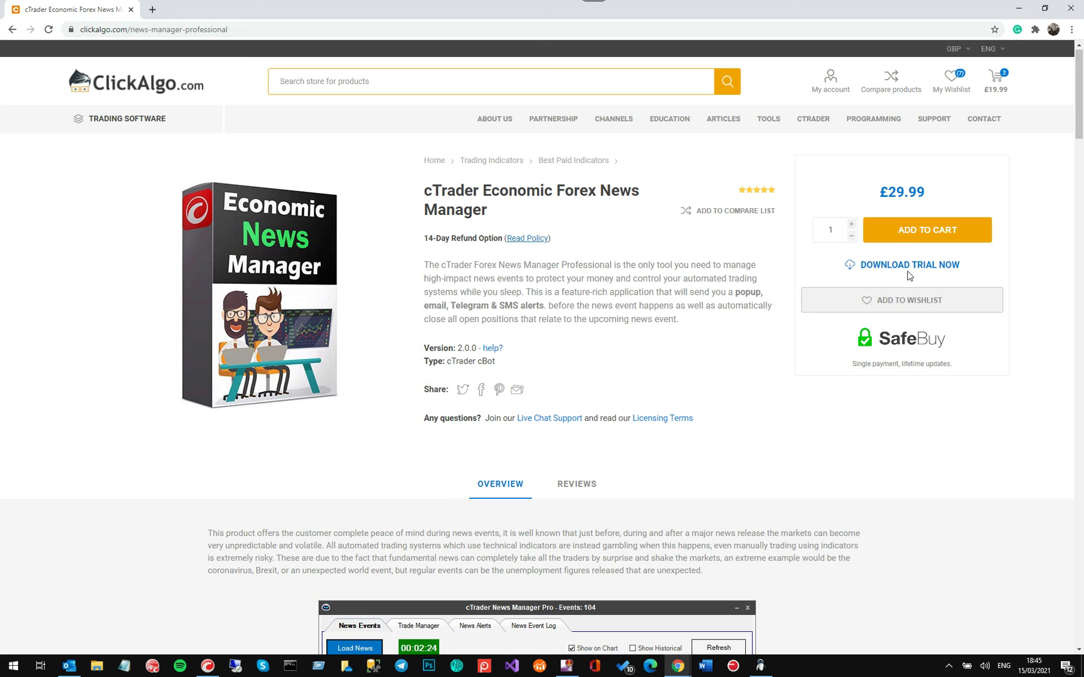
scroll(807, 423, "down", 6)
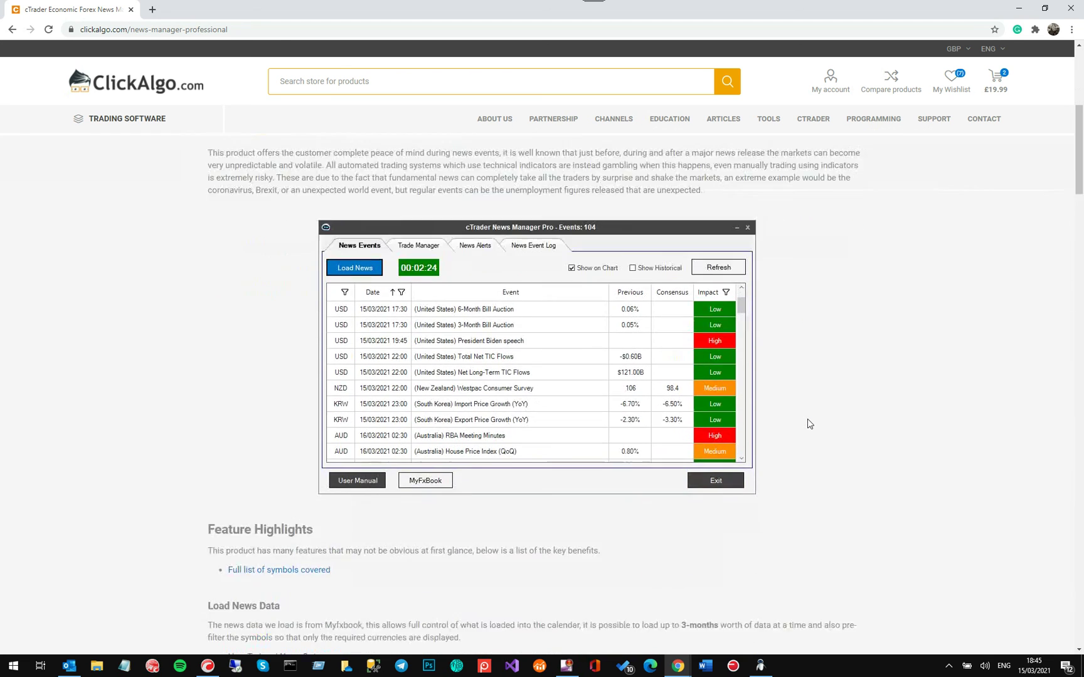
scroll(809, 424, "down", 6)
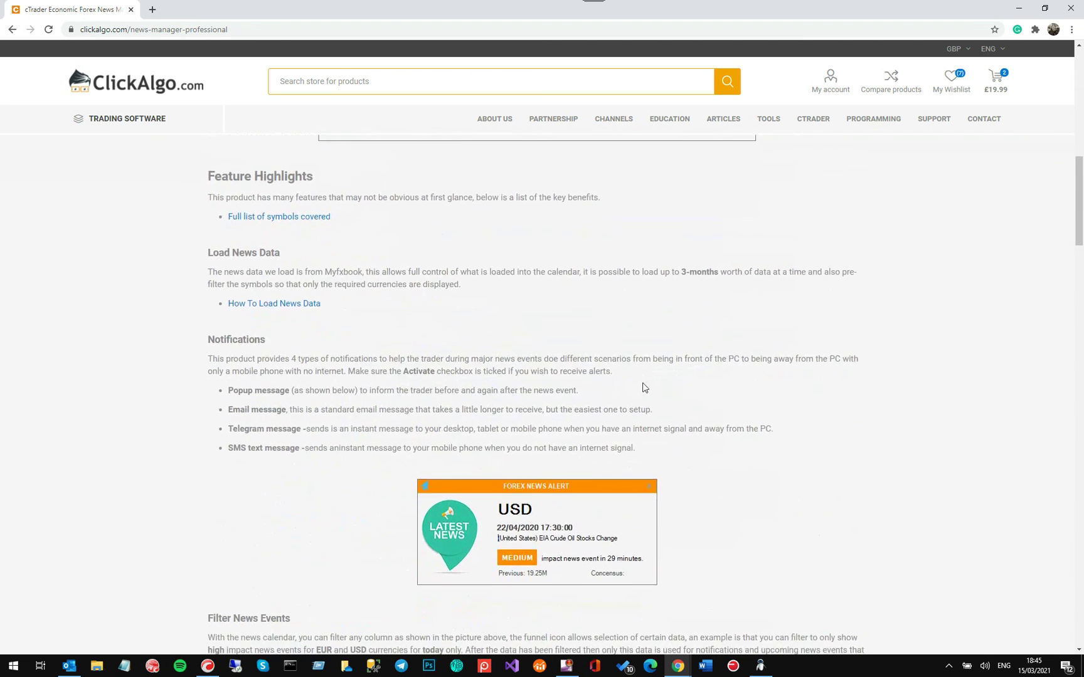
scroll(643, 387, "down", 4)
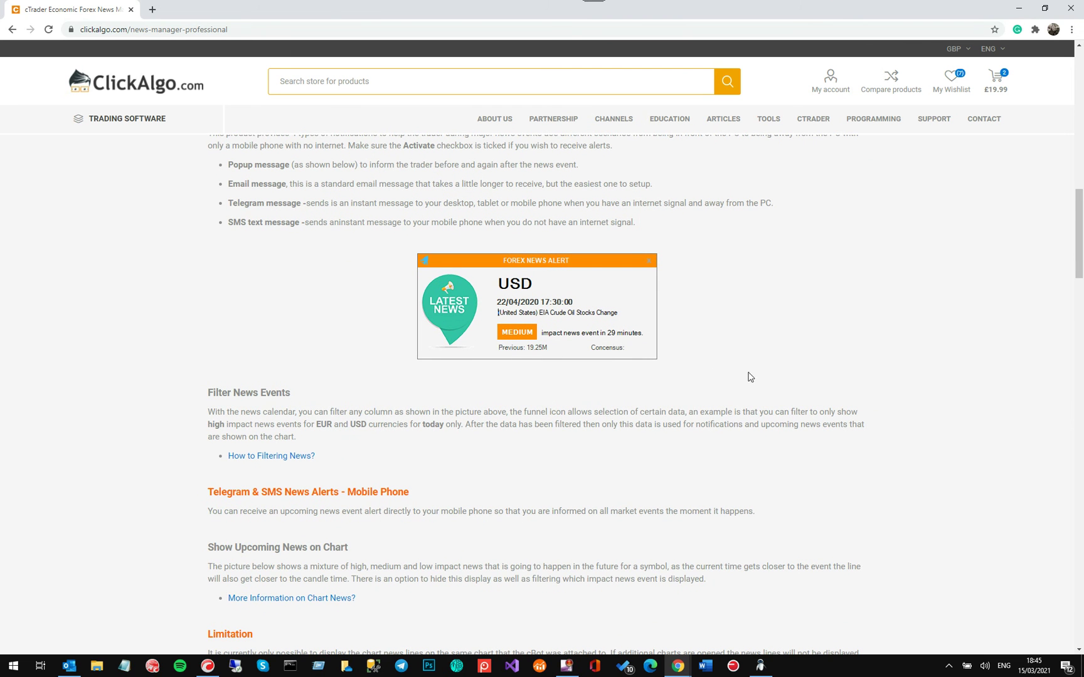
scroll(750, 376, "down", 4)
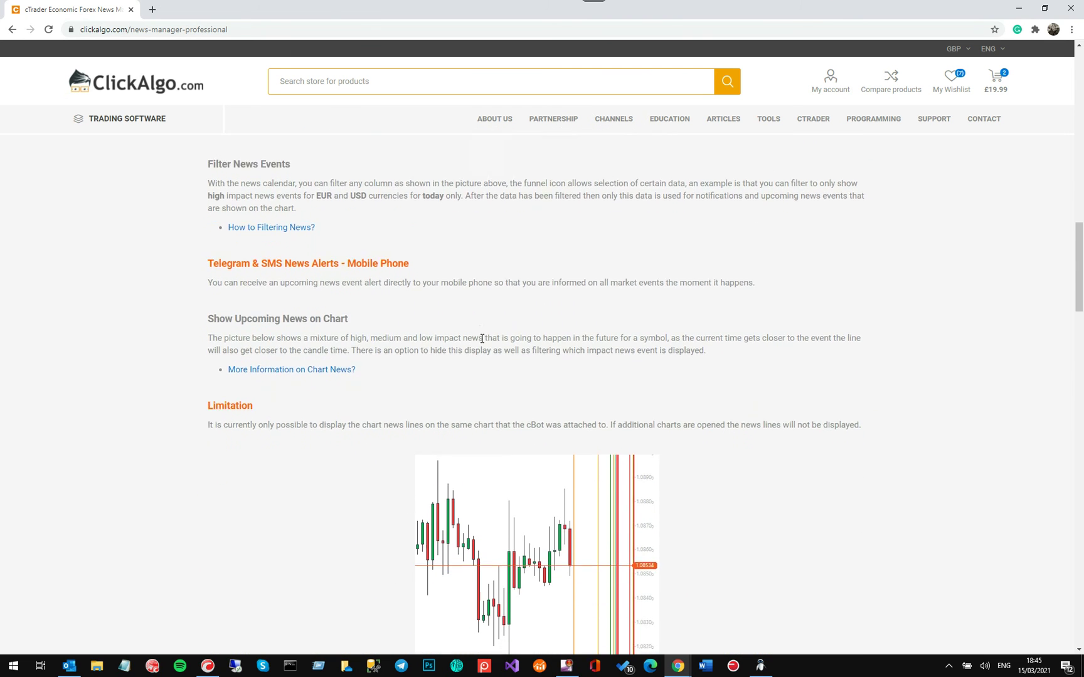
scroll(486, 377, "down", 4)
scroll(558, 370, "down", 7)
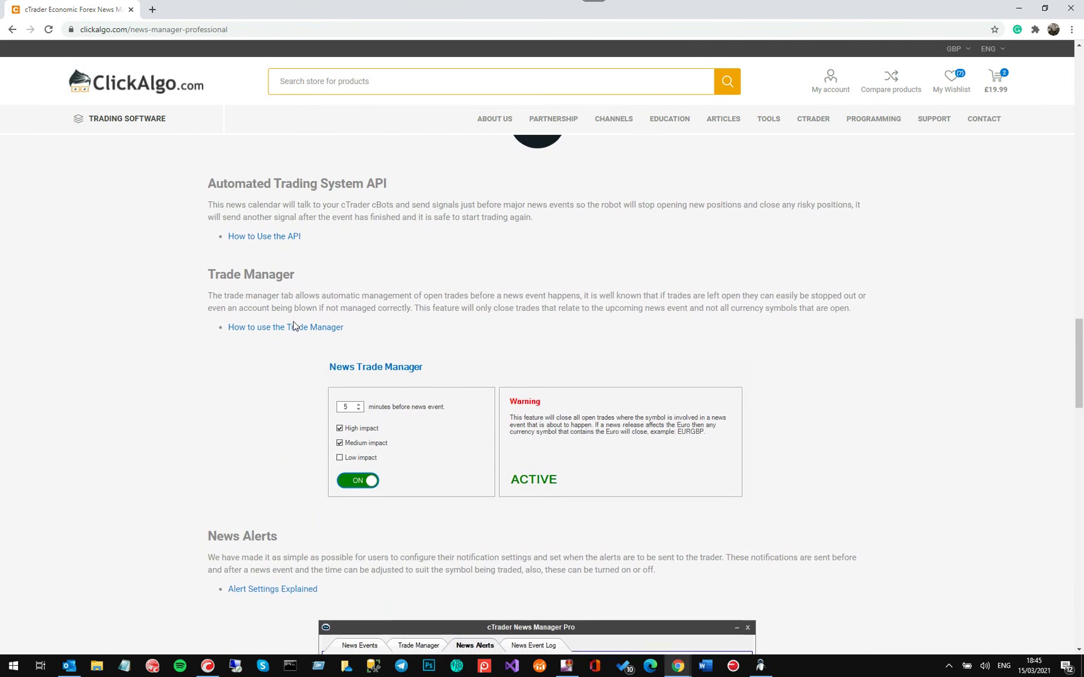
scroll(293, 329, "down", 5)
scroll(293, 332, "down", 3)
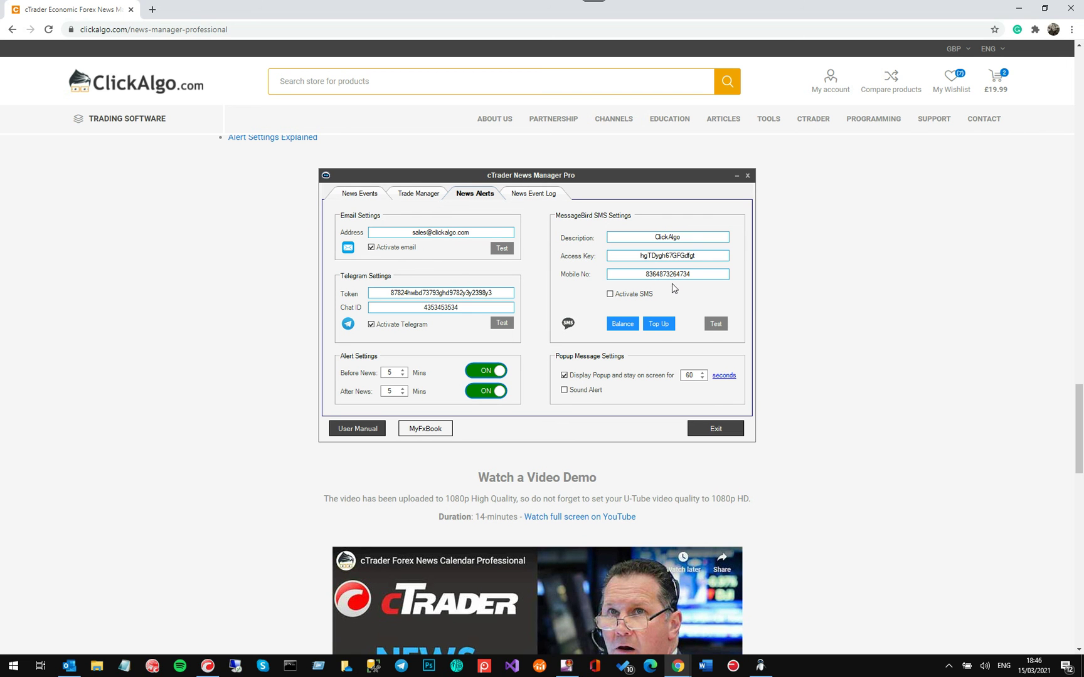
scroll(830, 389, "down", 3)
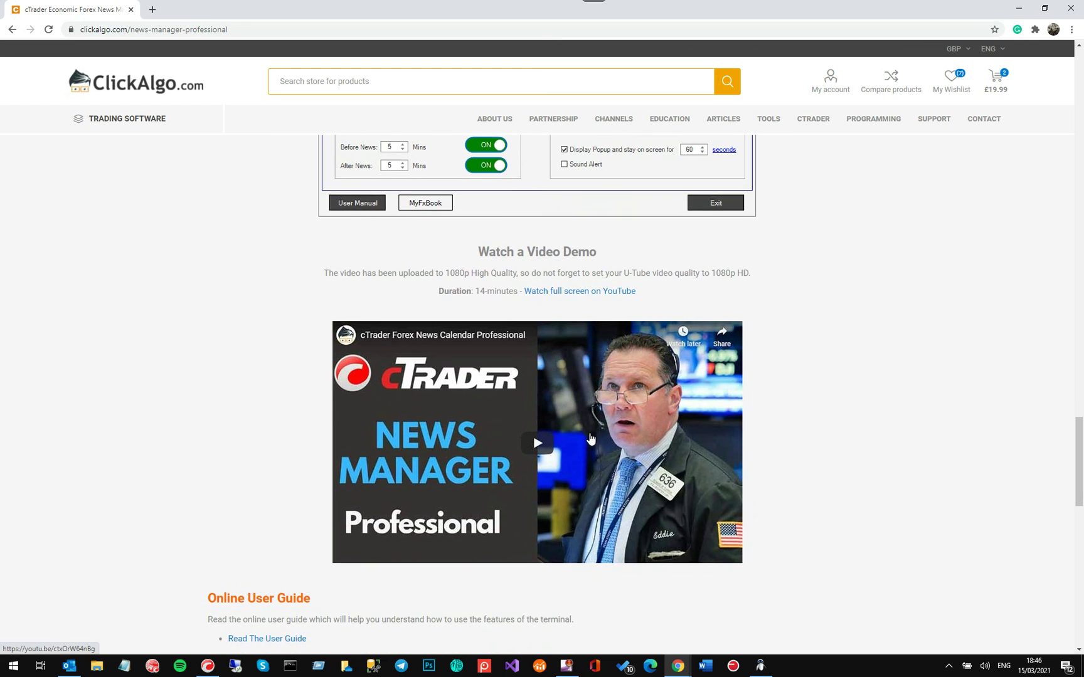
scroll(590, 438, "down", 4)
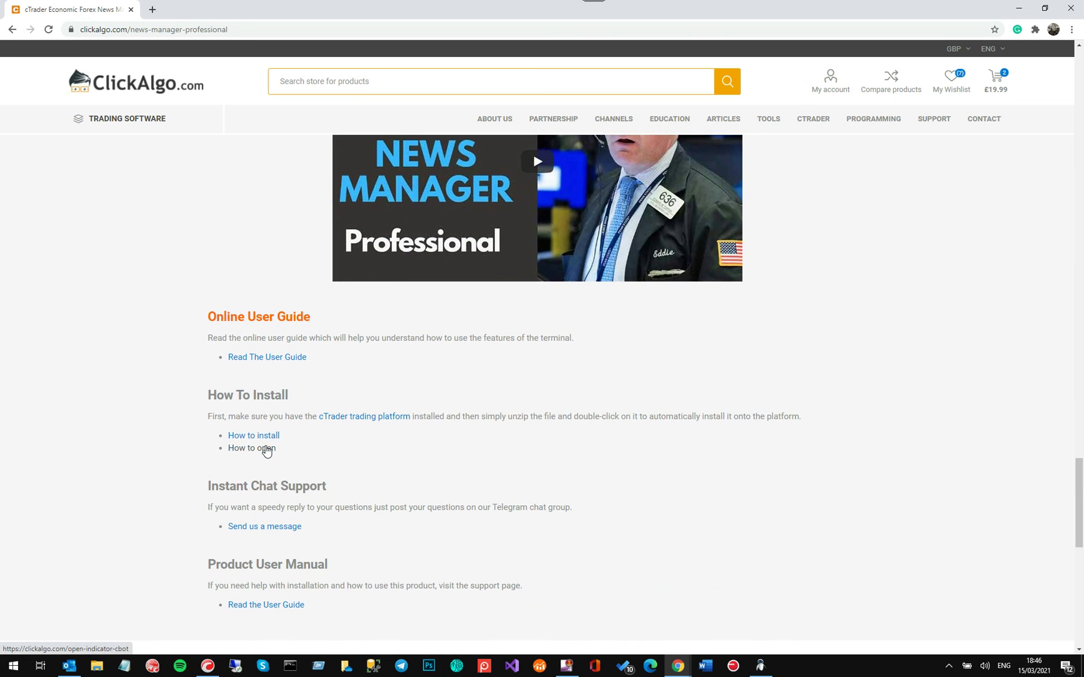
scroll(493, 459, "down", 2)
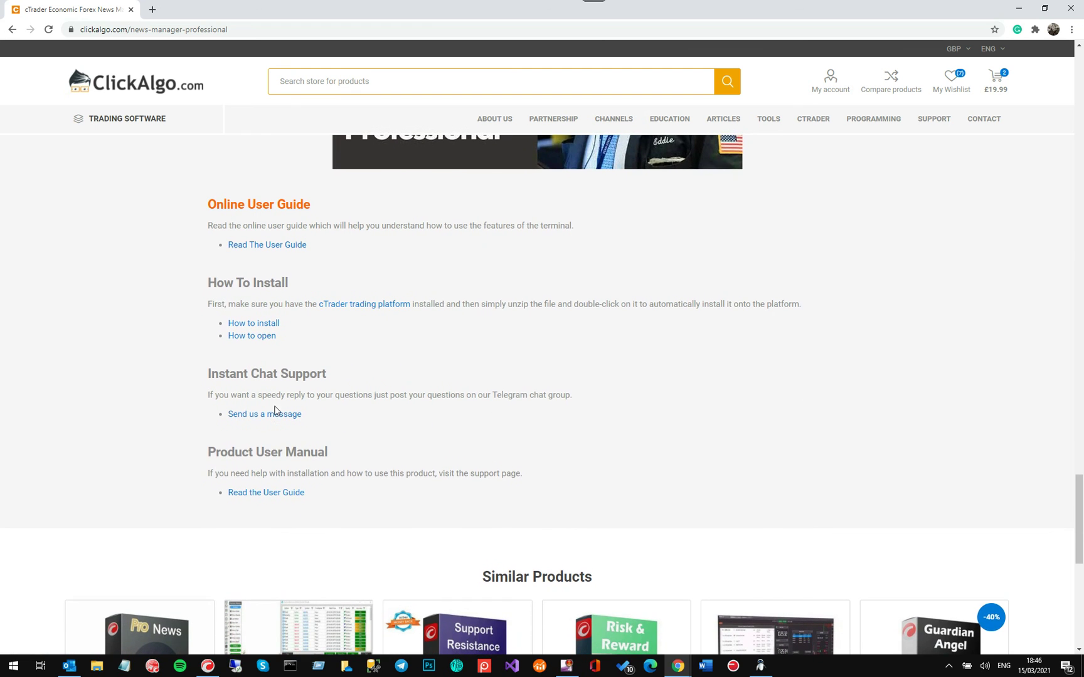
Step: Open the live chat support page in a new tab, then return to the product page's top
left_click(274, 419)
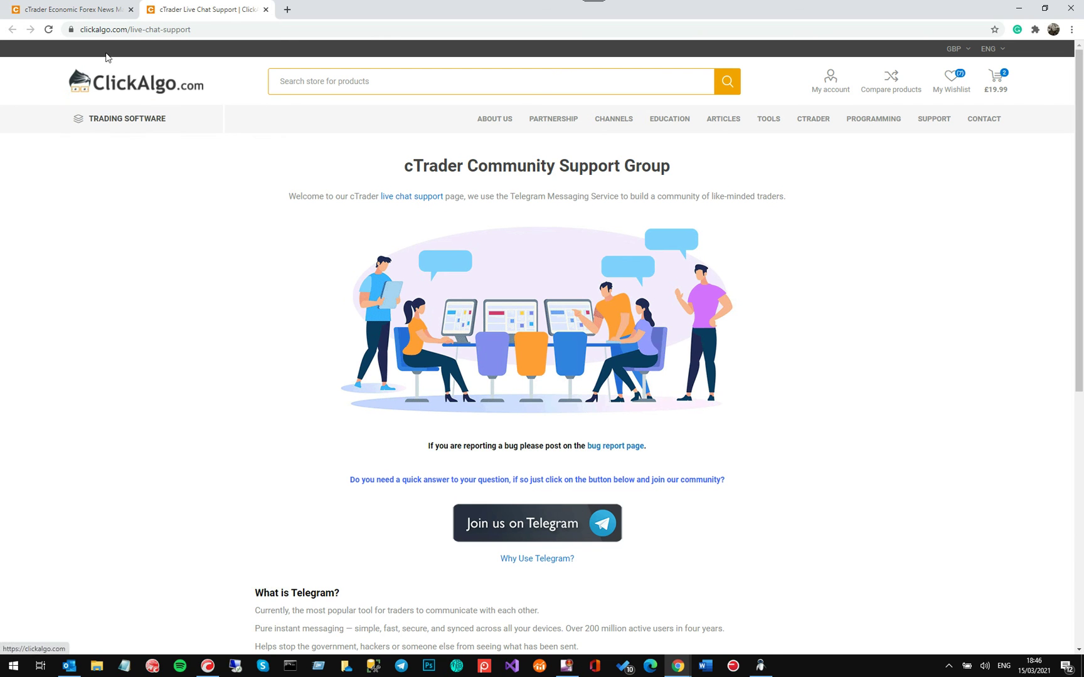
left_click(87, 10)
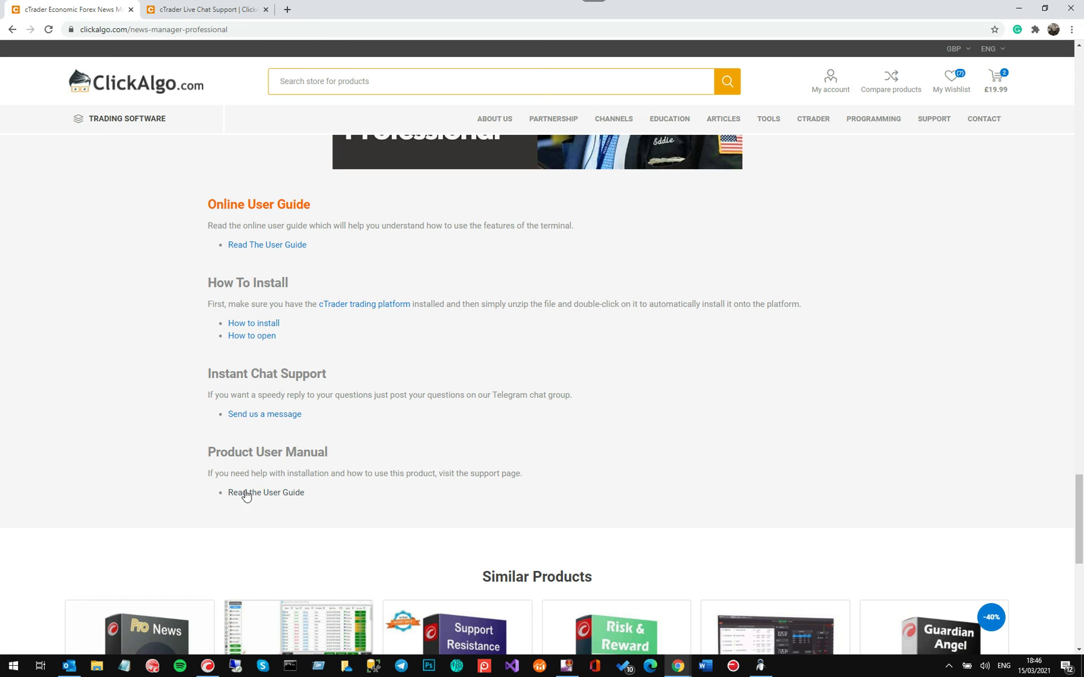
scroll(687, 290, "up", 9)
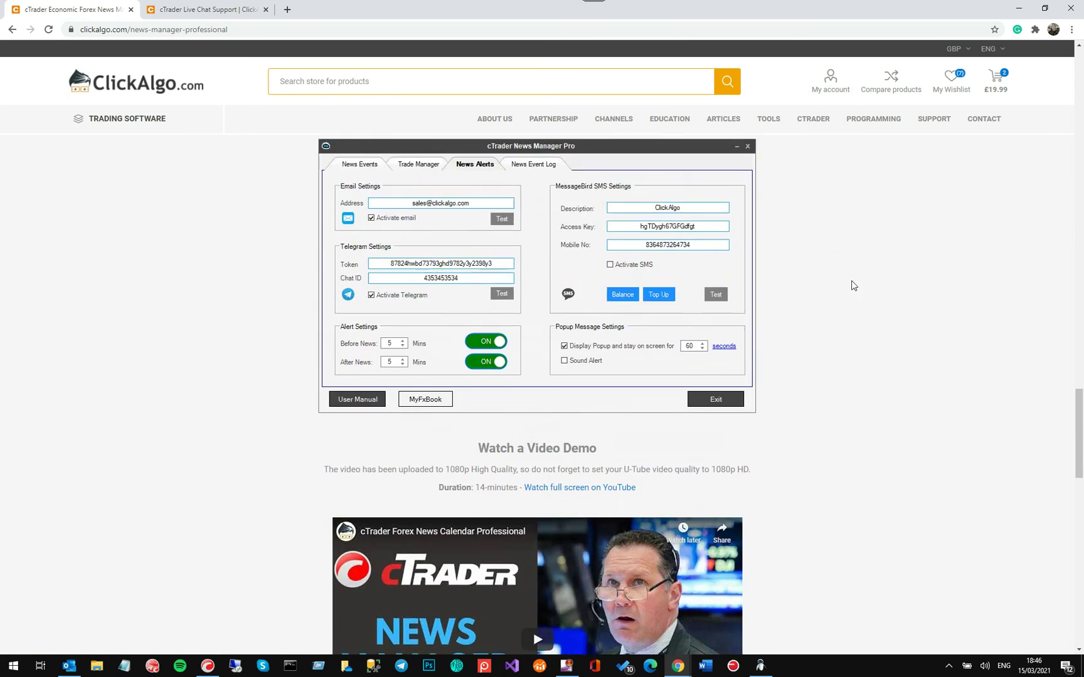
scroll(853, 286, "up", 12)
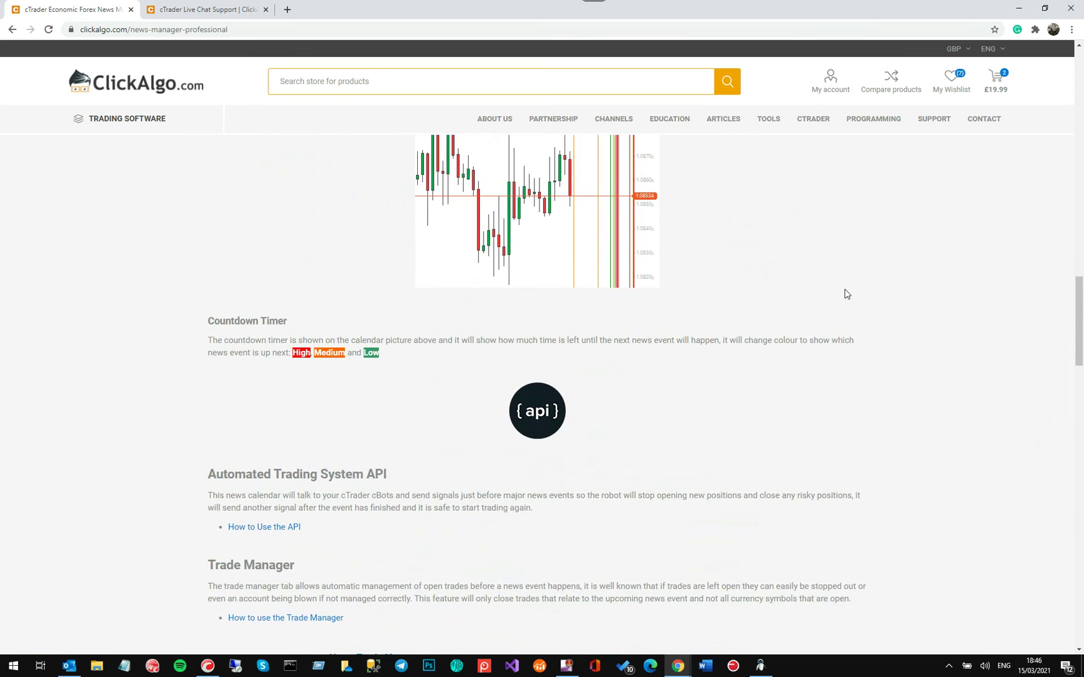
scroll(846, 293, "up", 18)
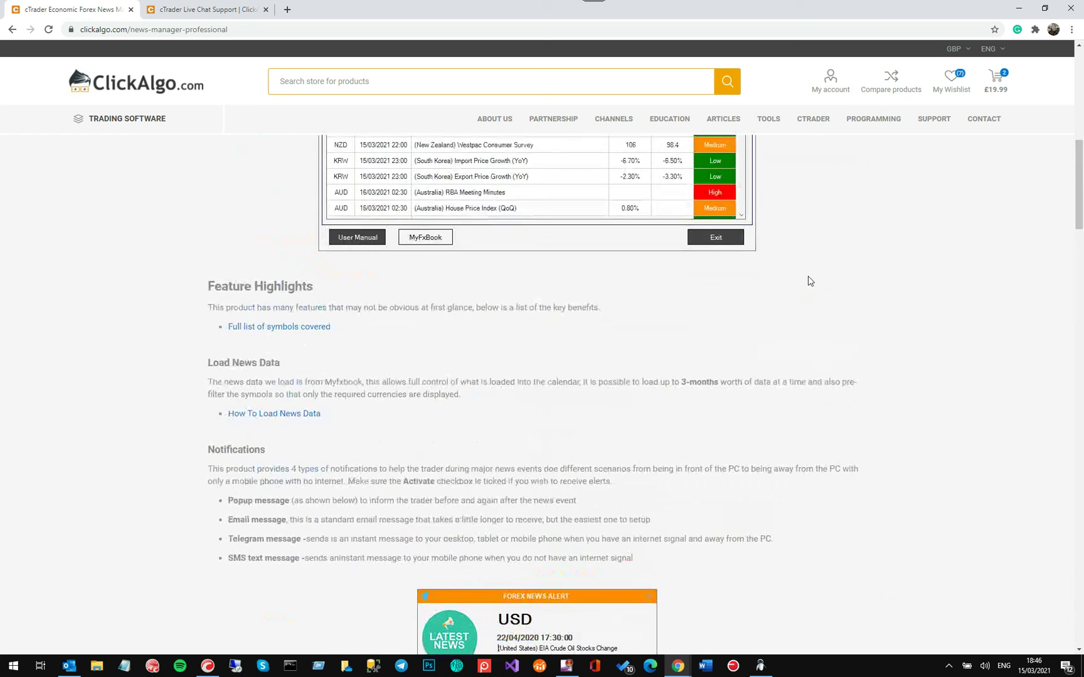
scroll(807, 274, "up", 4)
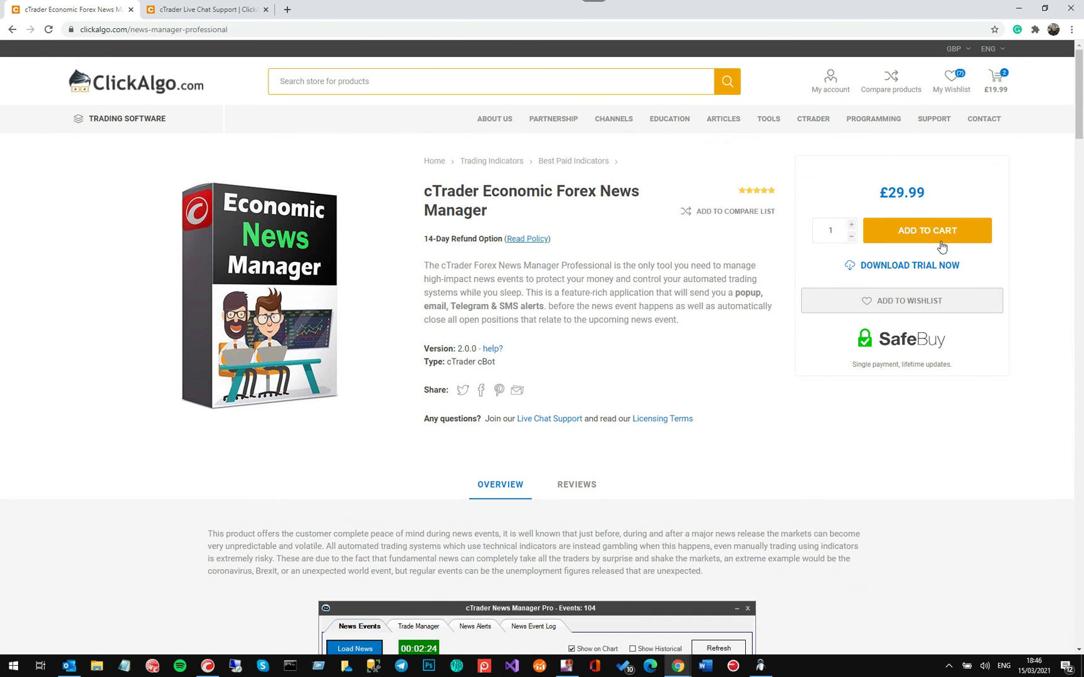
Step: Open the Report a Bug forum, view the Closed Bugs list, then close that tab
mouse_move(935, 123)
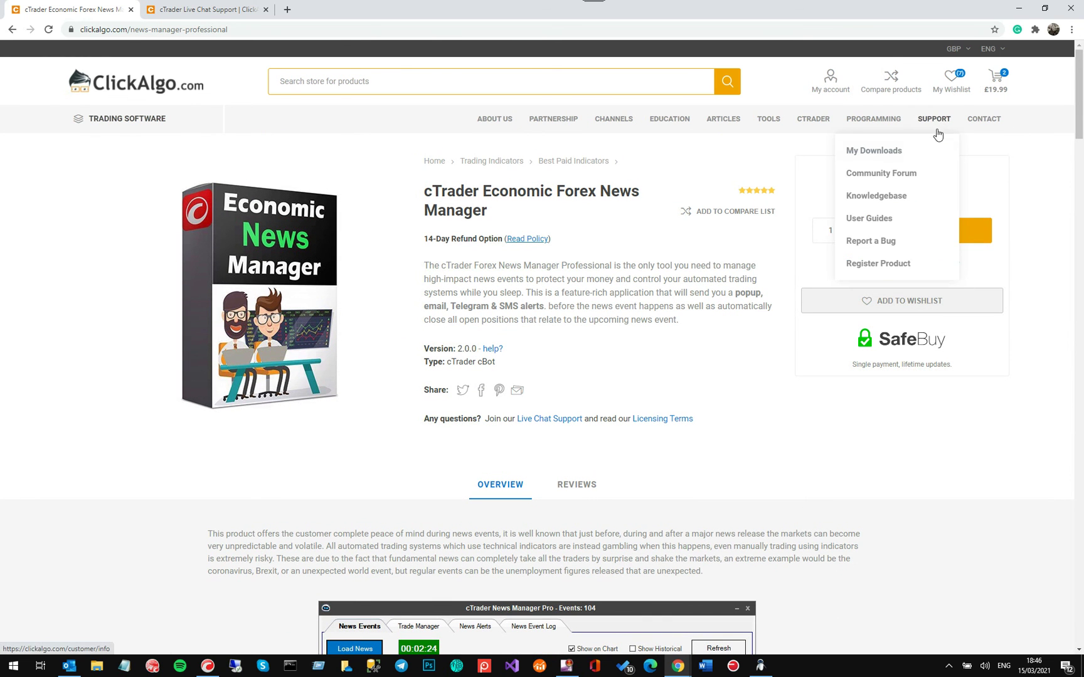
left_click(886, 242)
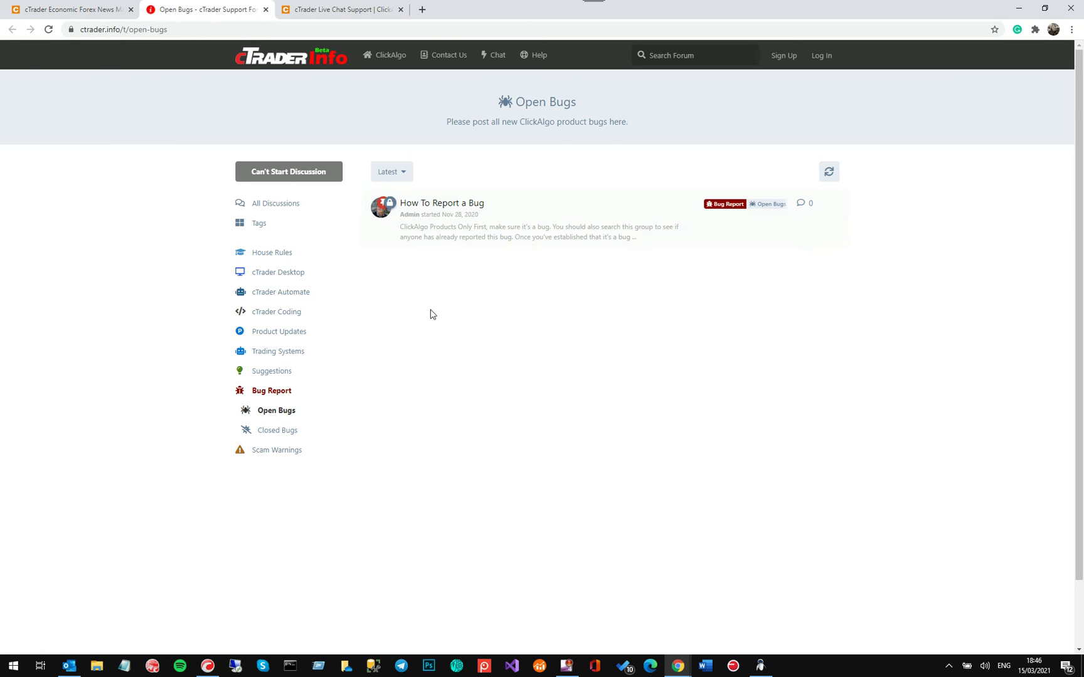
left_click(300, 432)
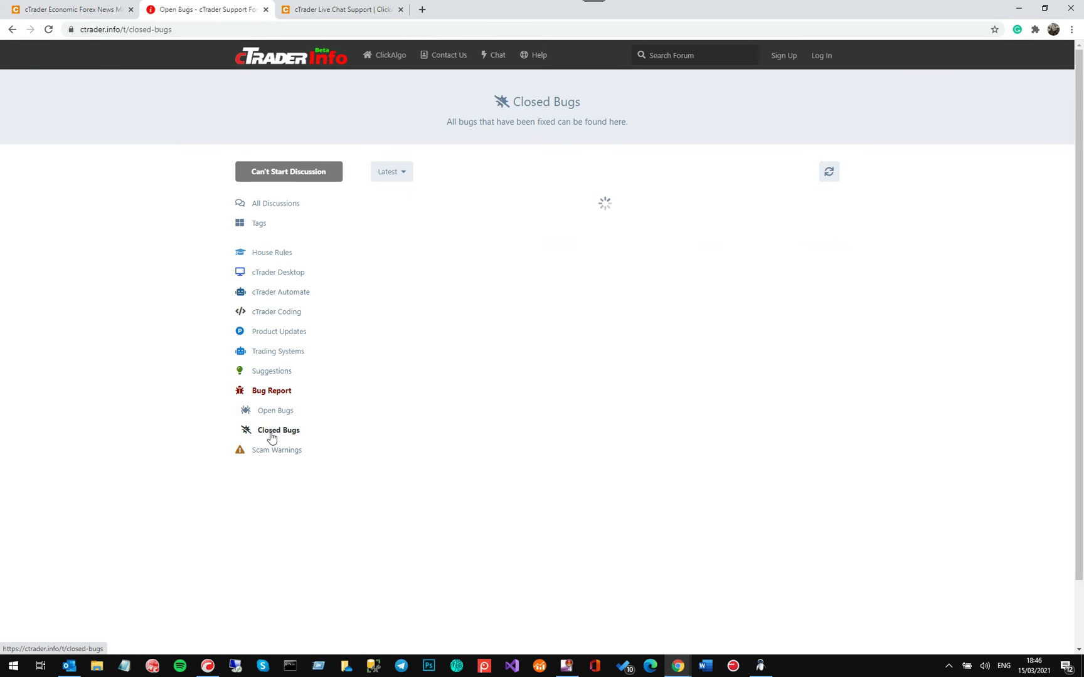
scroll(404, 509, "down", 2)
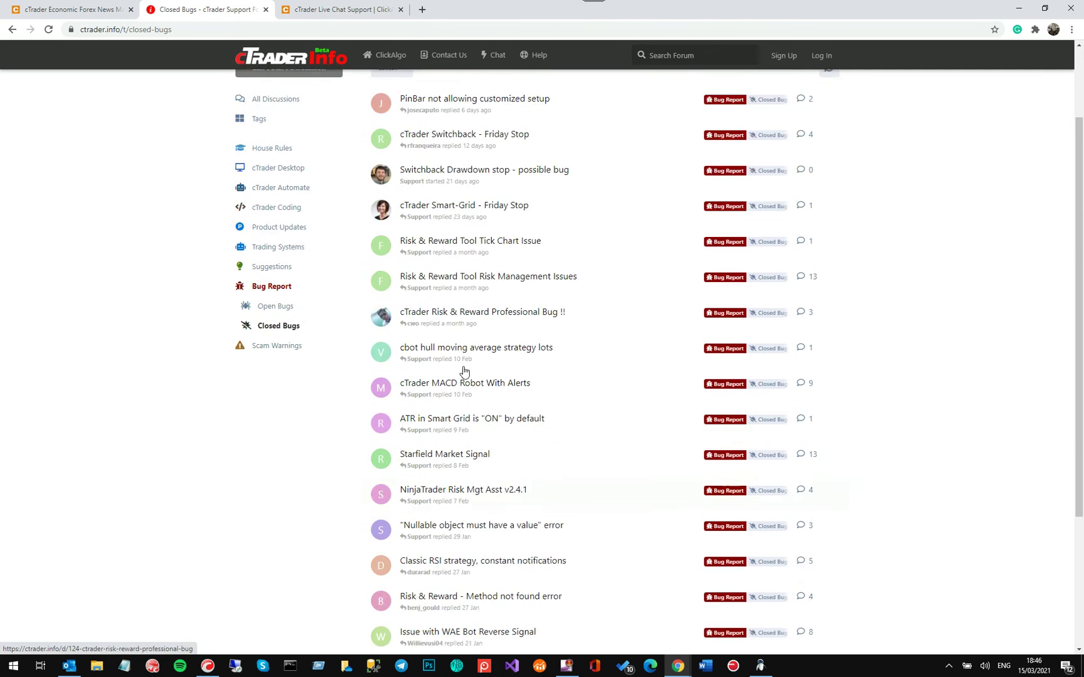
scroll(530, 370, "up", 2)
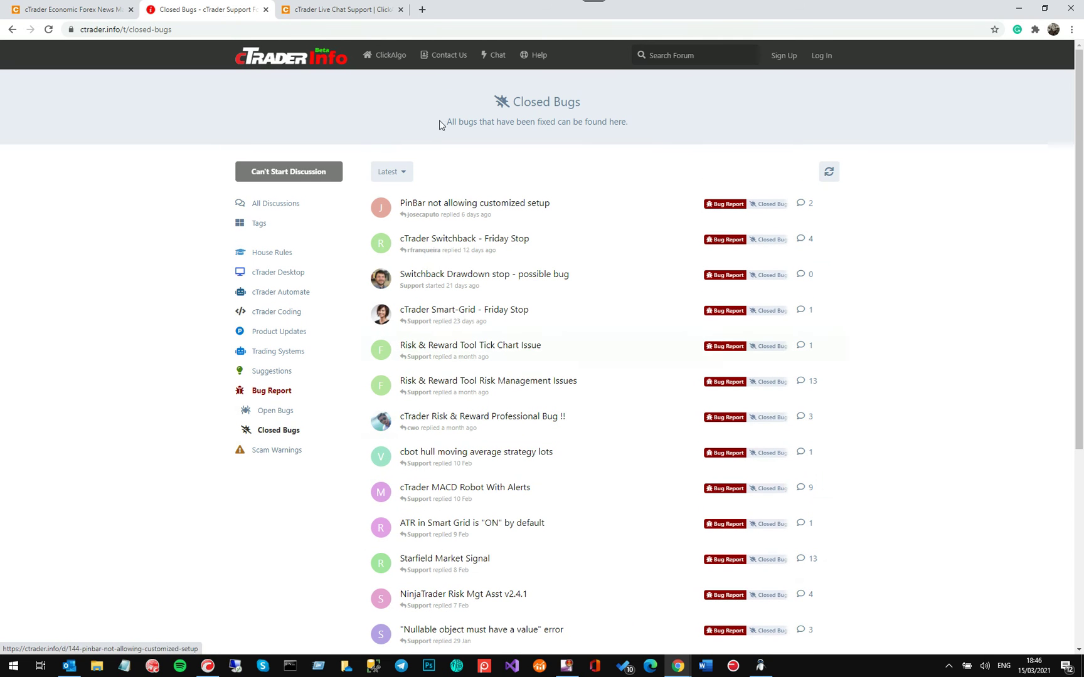
left_click(266, 10)
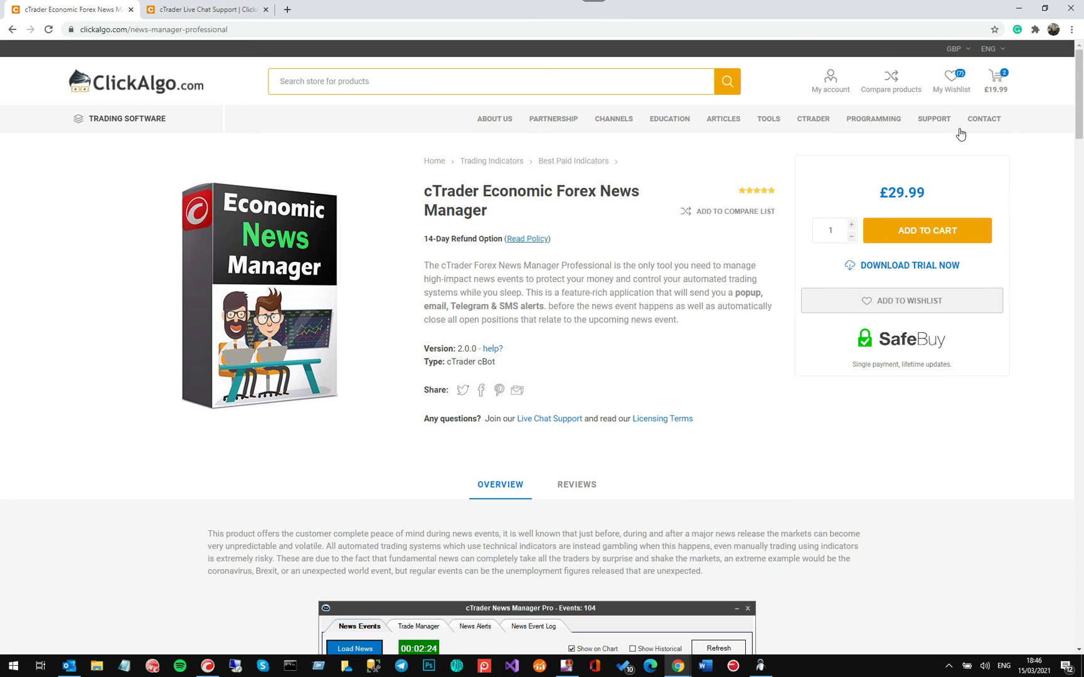
Step: Bring up, move and close News Manager Pro, then maximize the ClickAlgo YouTube channel
mouse_move(935, 121)
left_click(760, 666)
left_click_drag(808, 238, 643, 255)
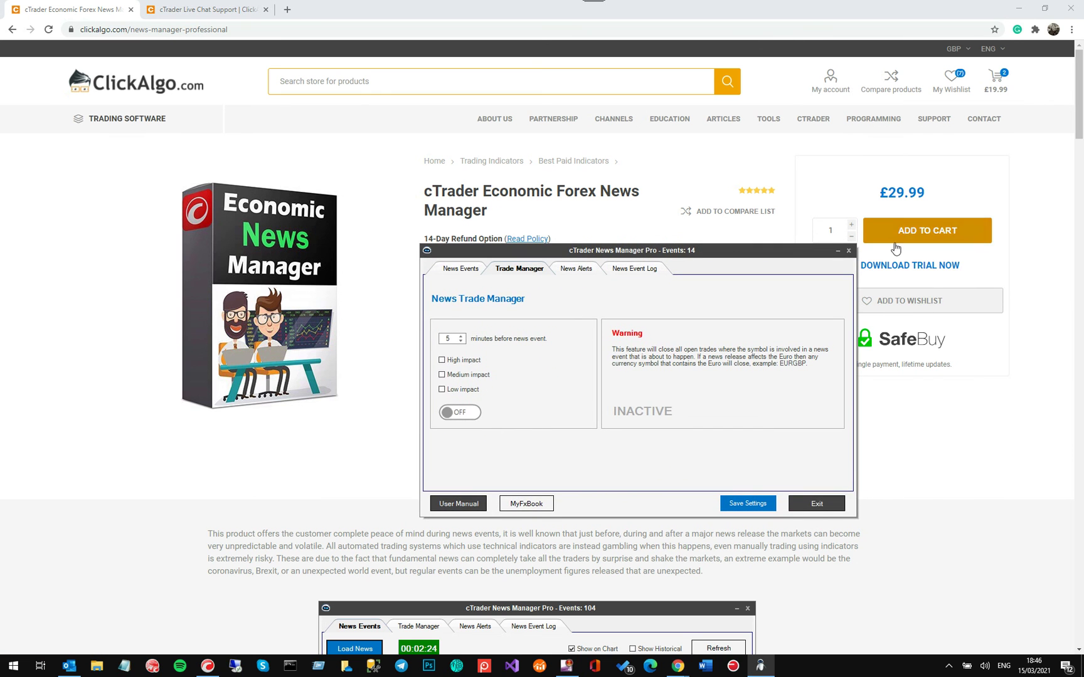
left_click(850, 250)
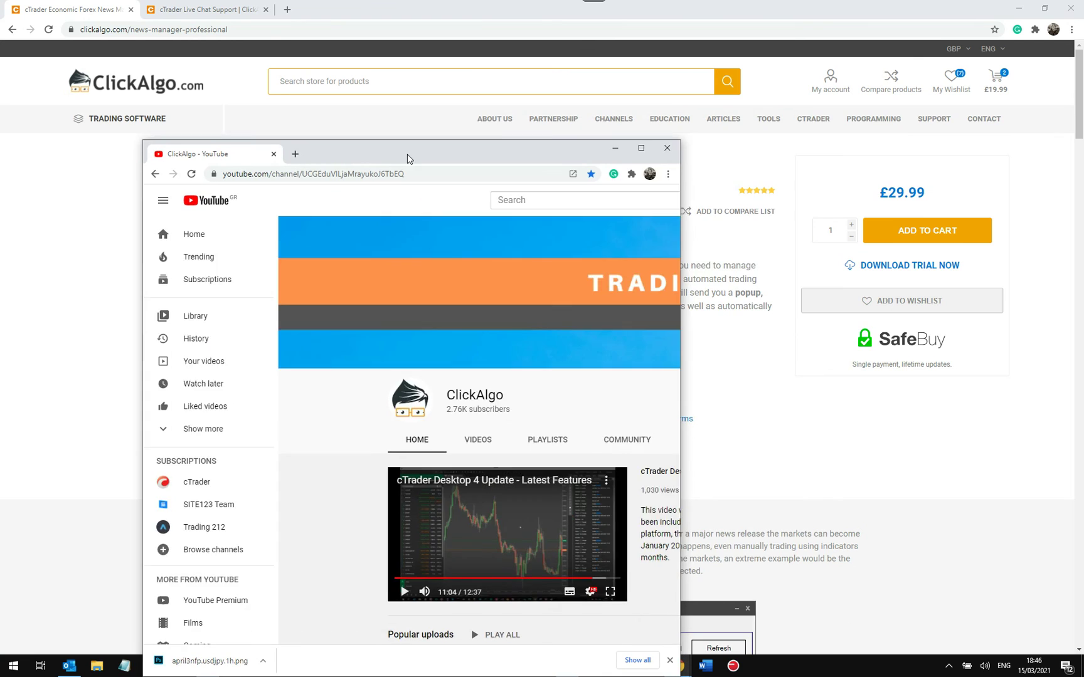
double_click(419, 158)
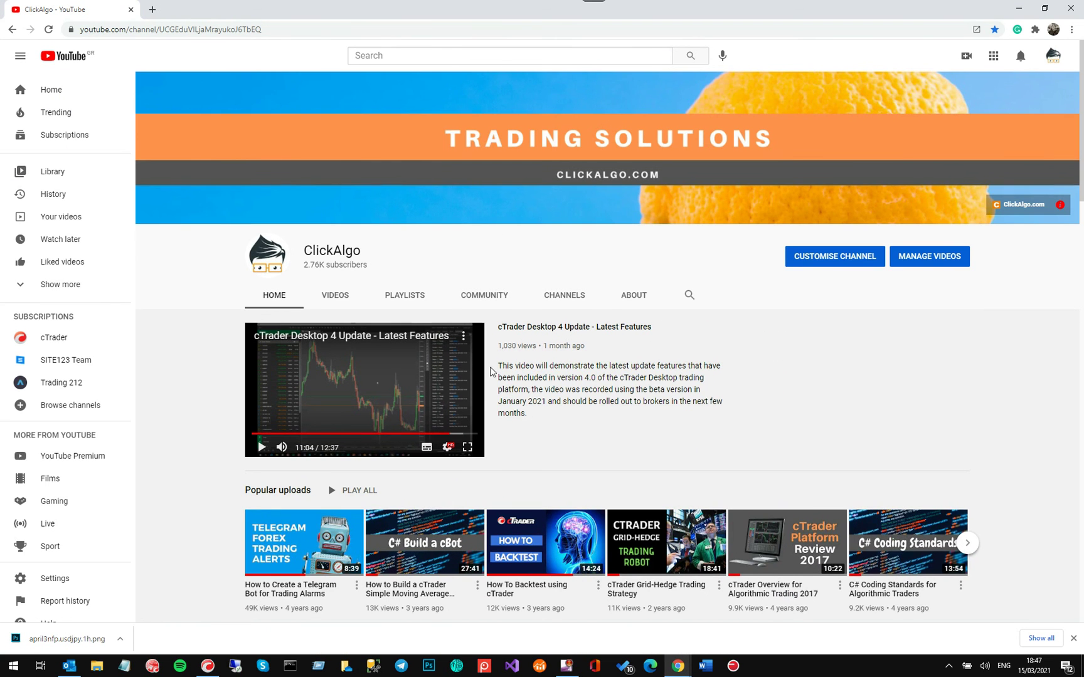
Step: Scroll through the ClickAlgo channel's playlists like Risk Management and Platform Tutorials, then back to the header
scroll(494, 371, "down", 5)
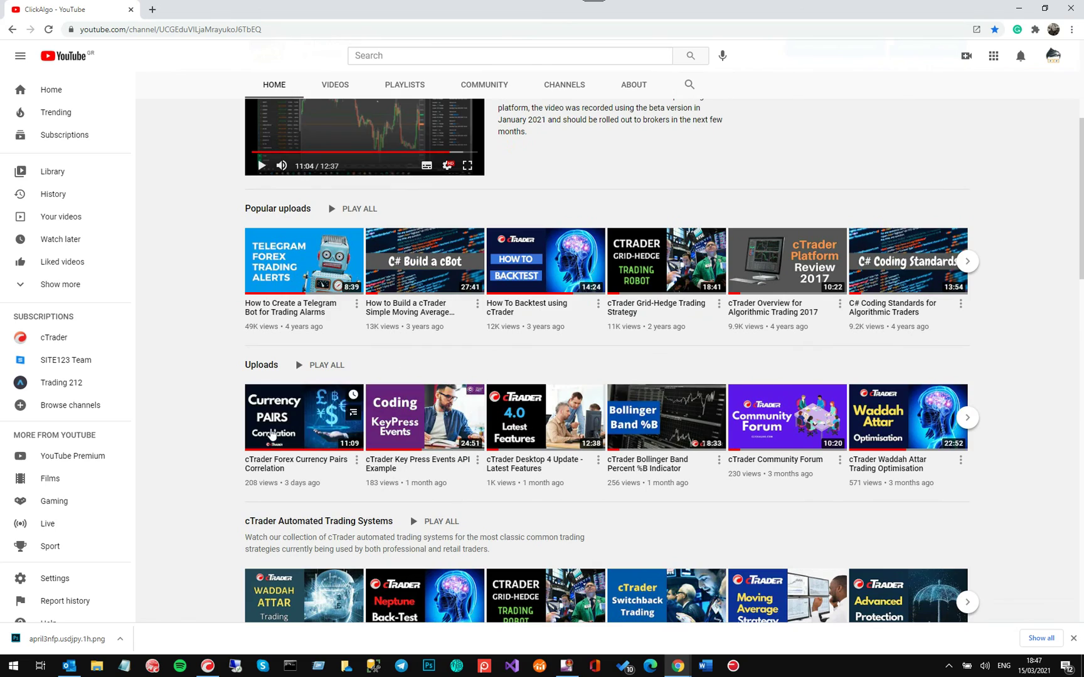
scroll(794, 488, "down", 5)
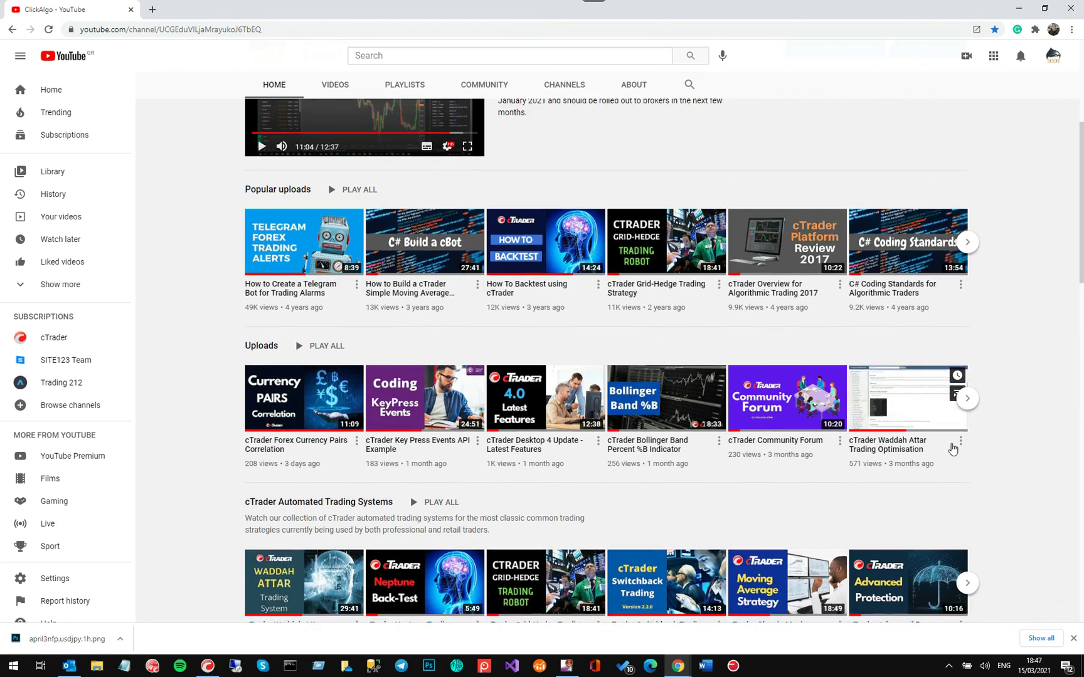
scroll(794, 488, "down", 9)
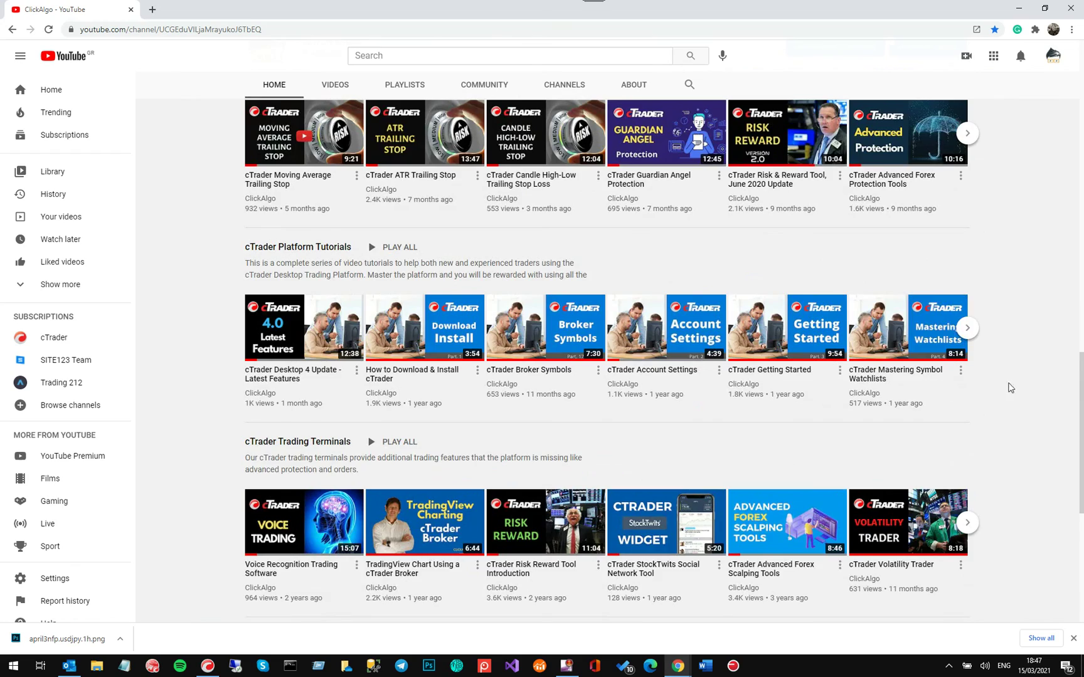
scroll(1016, 370, "up", 8)
scroll(970, 343, "up", 10)
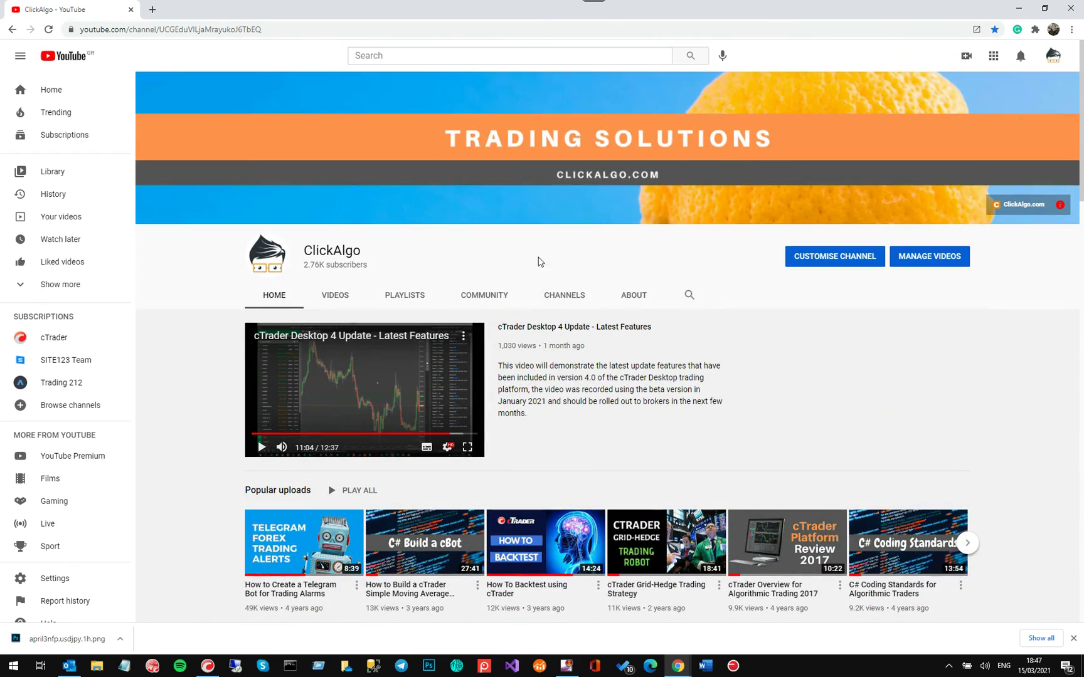